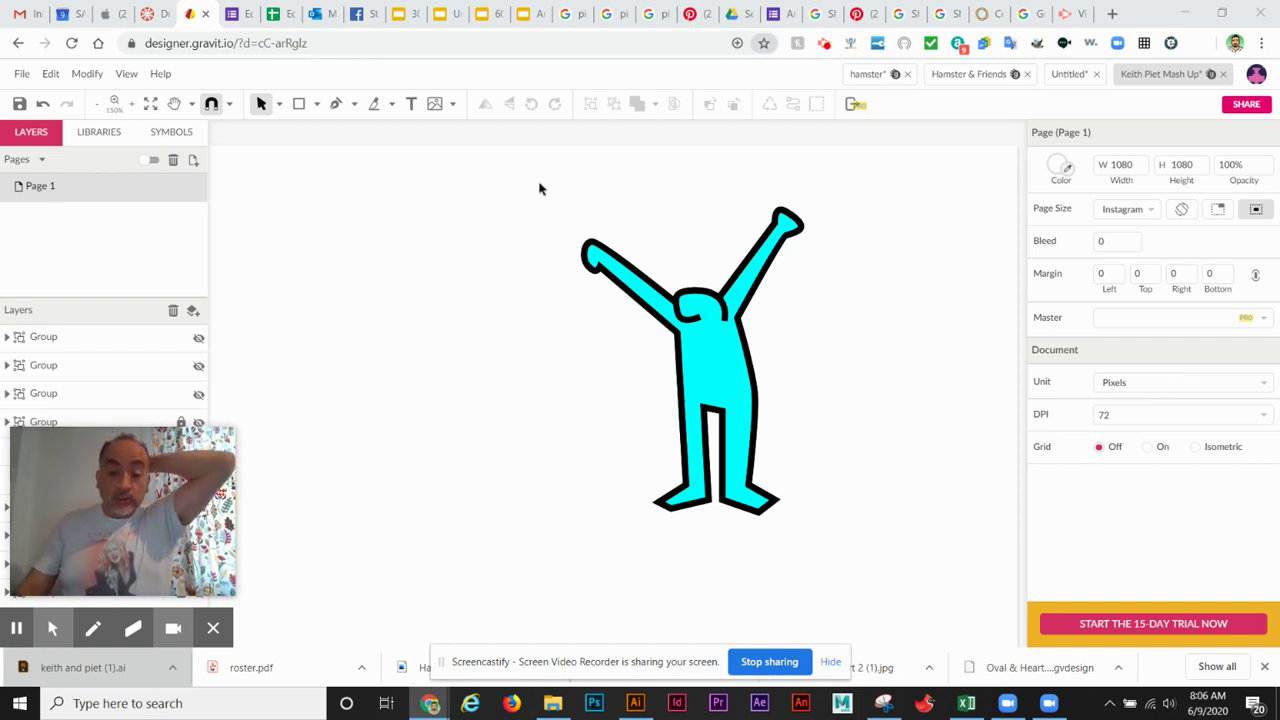
- Marquee-select all parts of the cyan dancing figure and group them with Group Selection
{"action": "left_click_drag", "start_coordinate": [538, 188], "coordinate": [891, 588]}
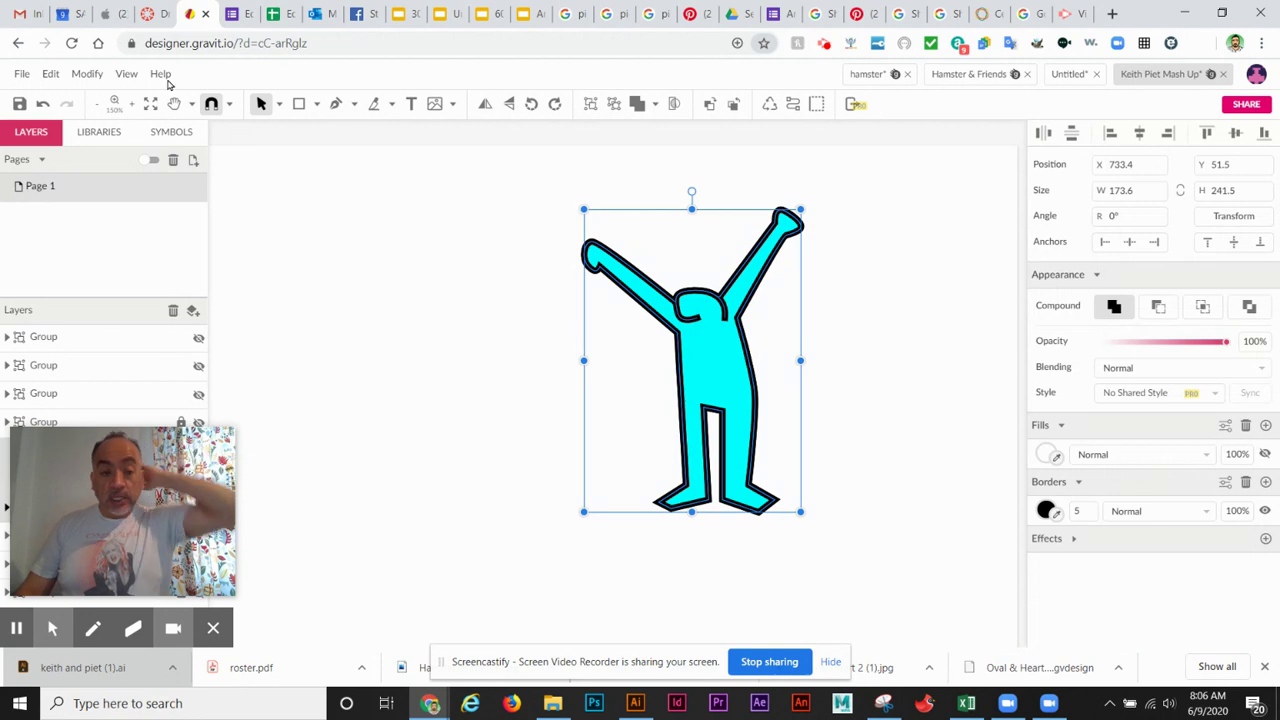
{"action": "right_click", "coordinate": [722, 341]}
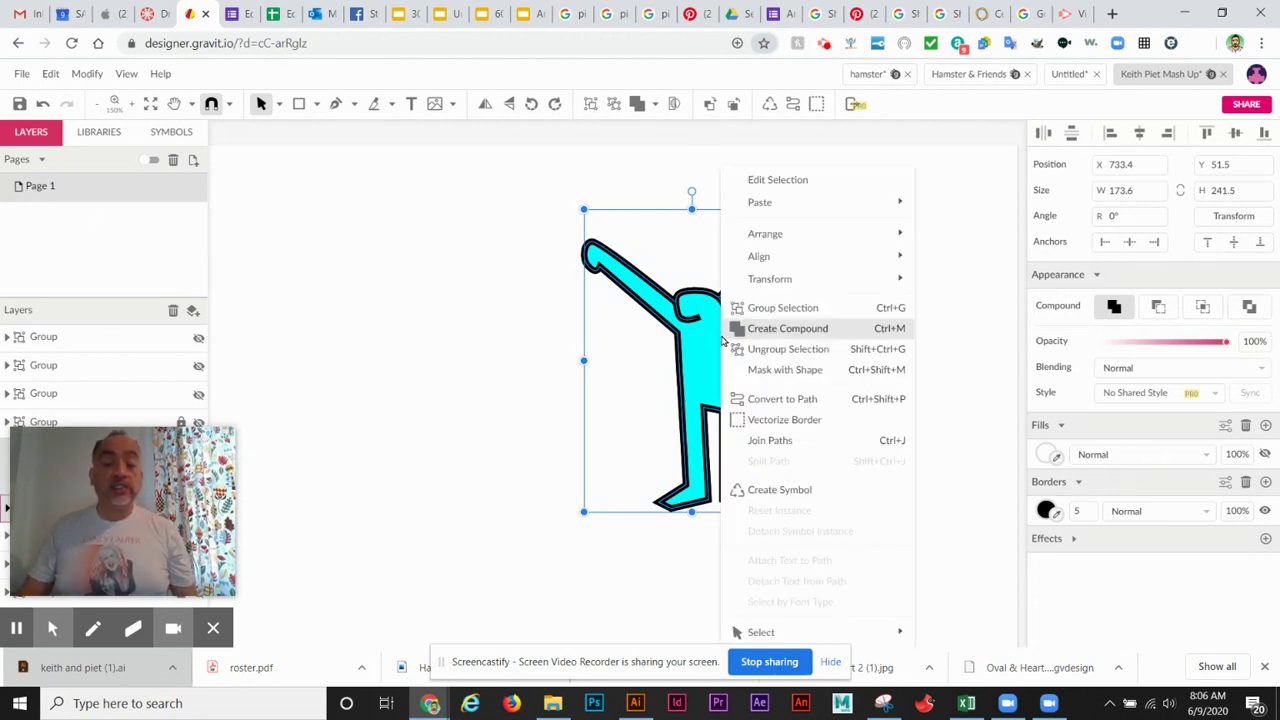
{"action": "left_click", "coordinate": [770, 307]}
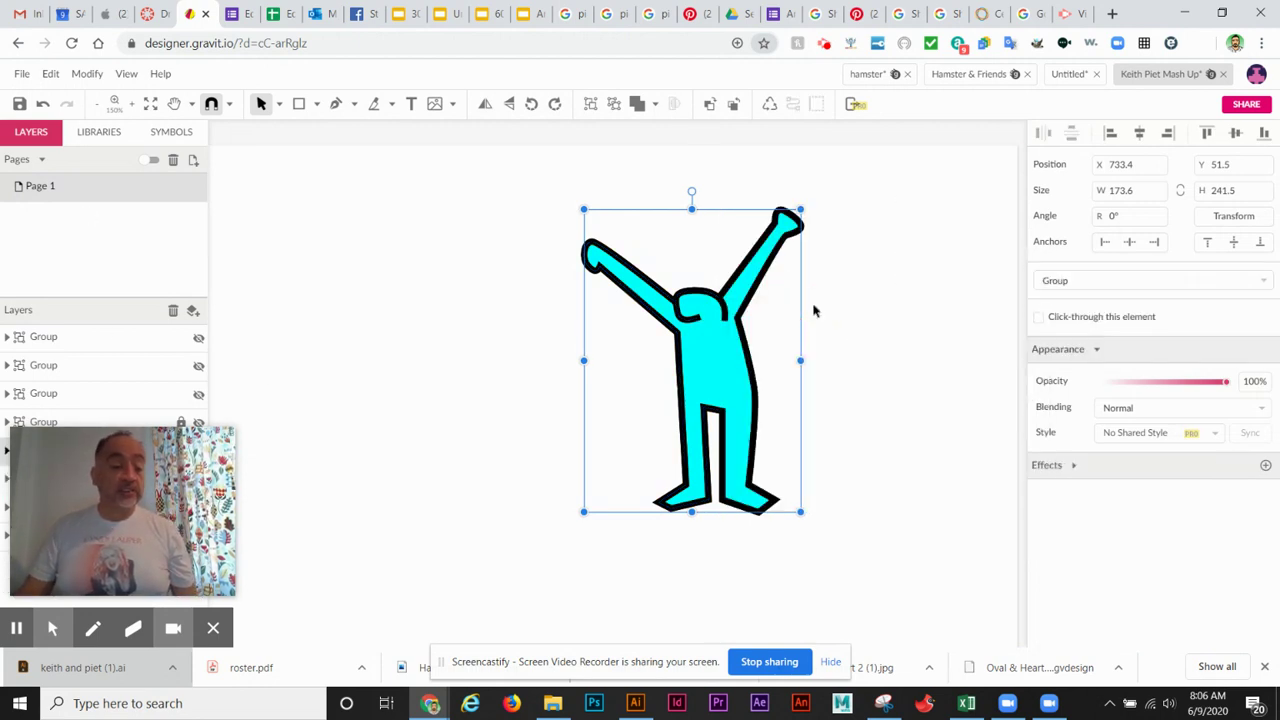
- Check the new group in the Layers panel, deselect it, and nudge the figure slightly right
{"action": "left_click_drag", "start_coordinate": [173, 445], "coordinate": [486, 457]}
{"action": "left_click", "coordinate": [53, 452]}
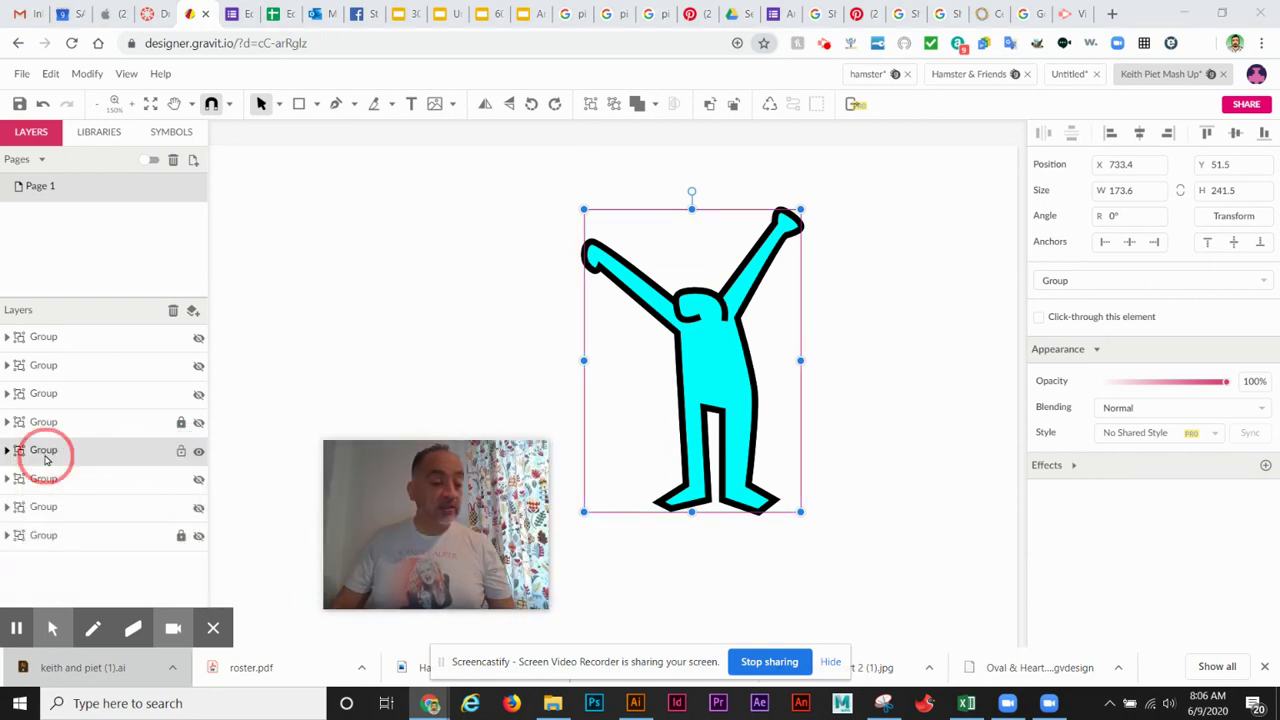
{"action": "right_click", "coordinate": [47, 455]}
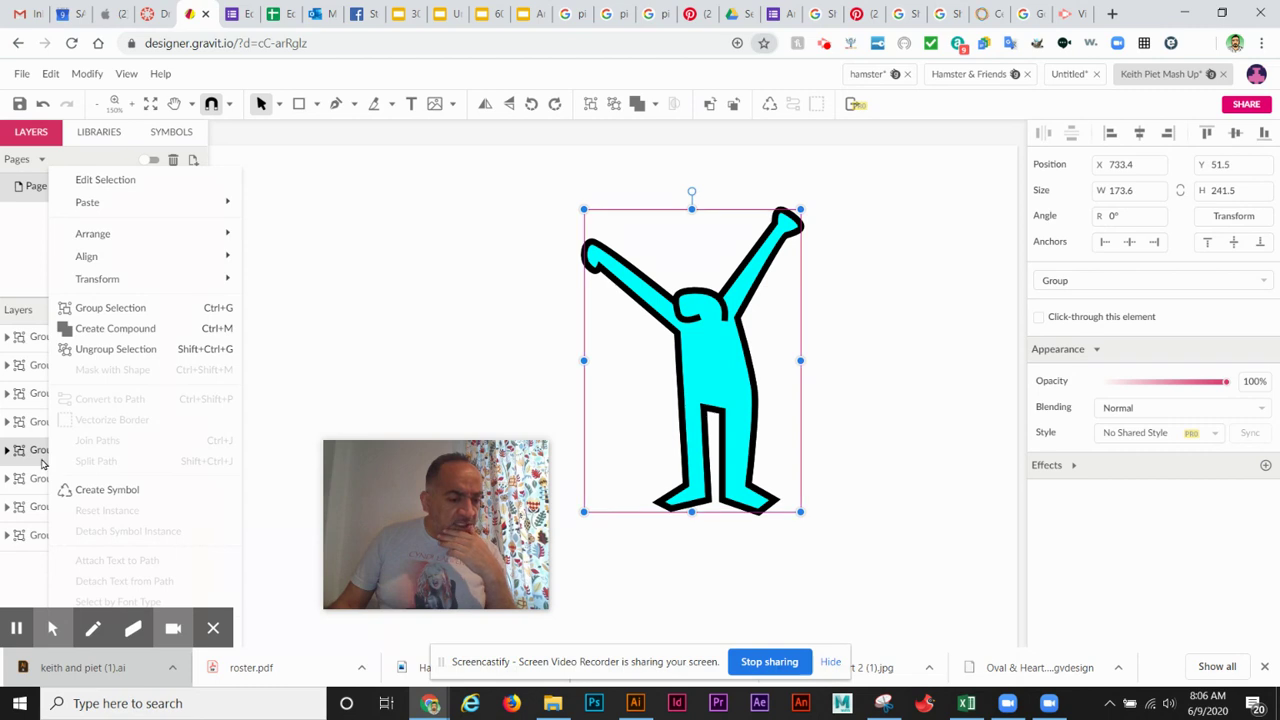
{"action": "key", "text": "Escape"}
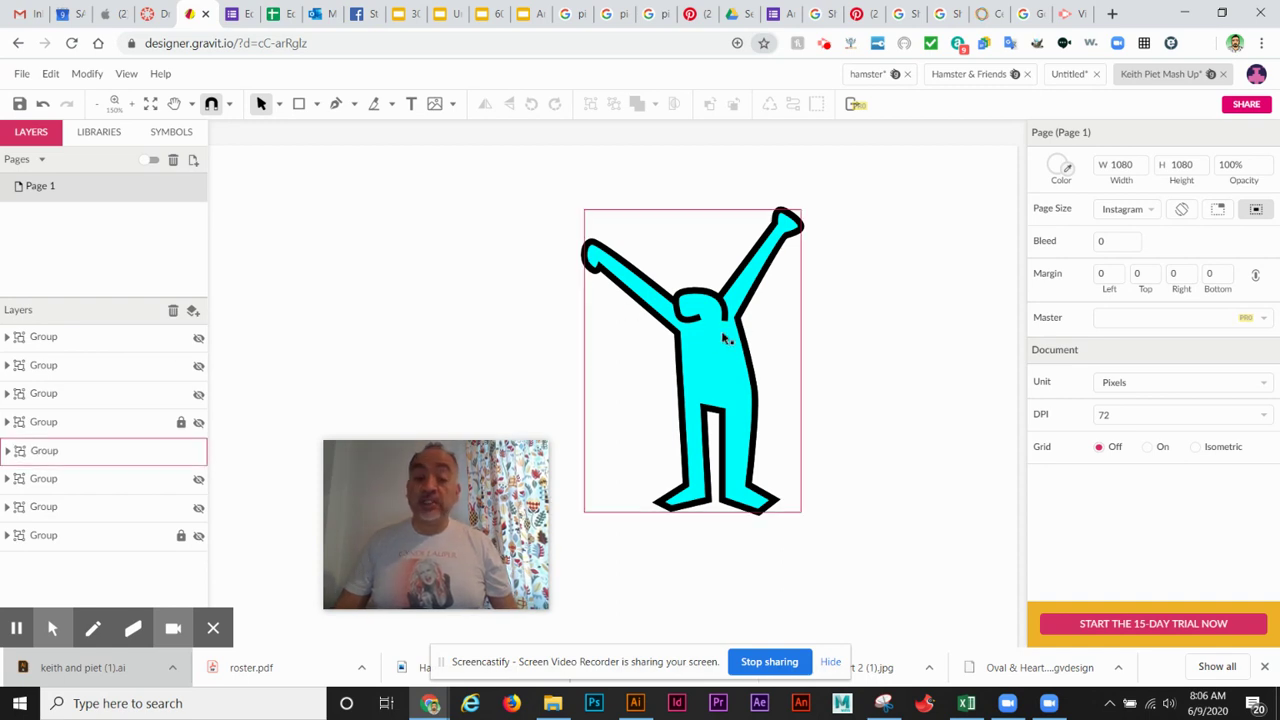
{"action": "left_click_drag", "start_coordinate": [717, 337], "coordinate": [750, 344]}
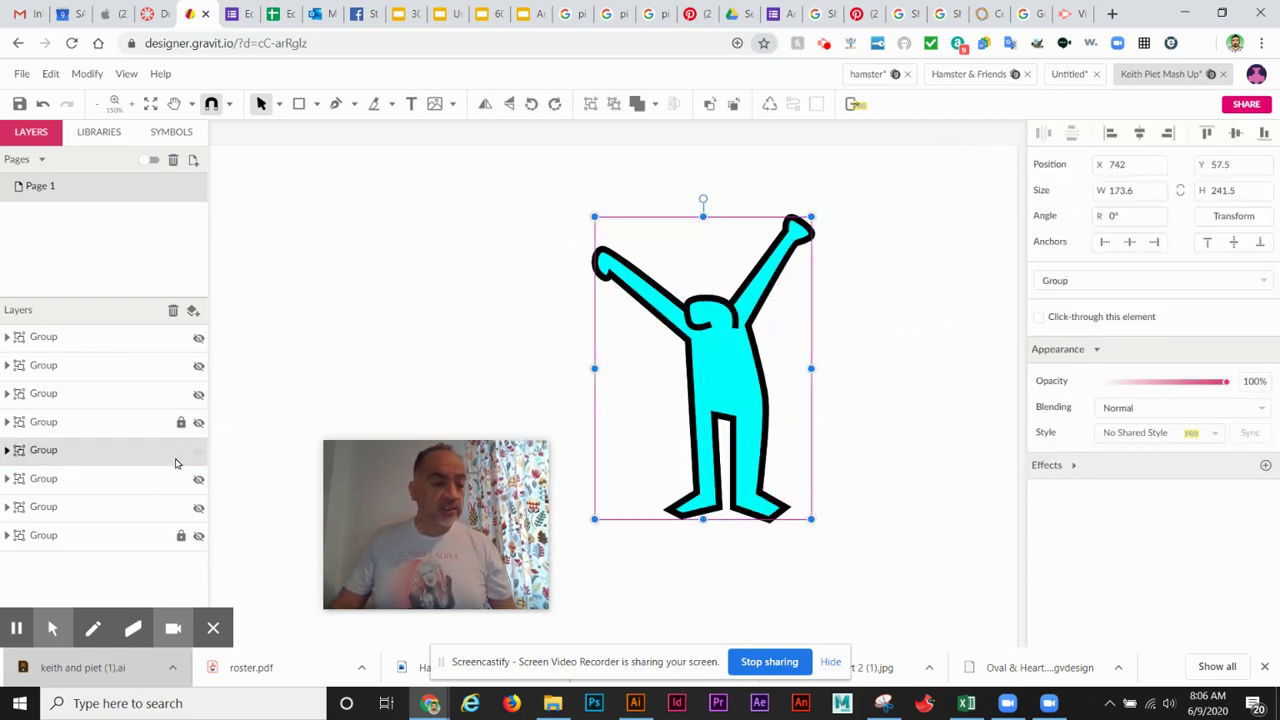
- Drag the cyan figure's Group row to the top of the Layers panel, above the other seven groups
{"action": "left_click", "coordinate": [146, 451]}
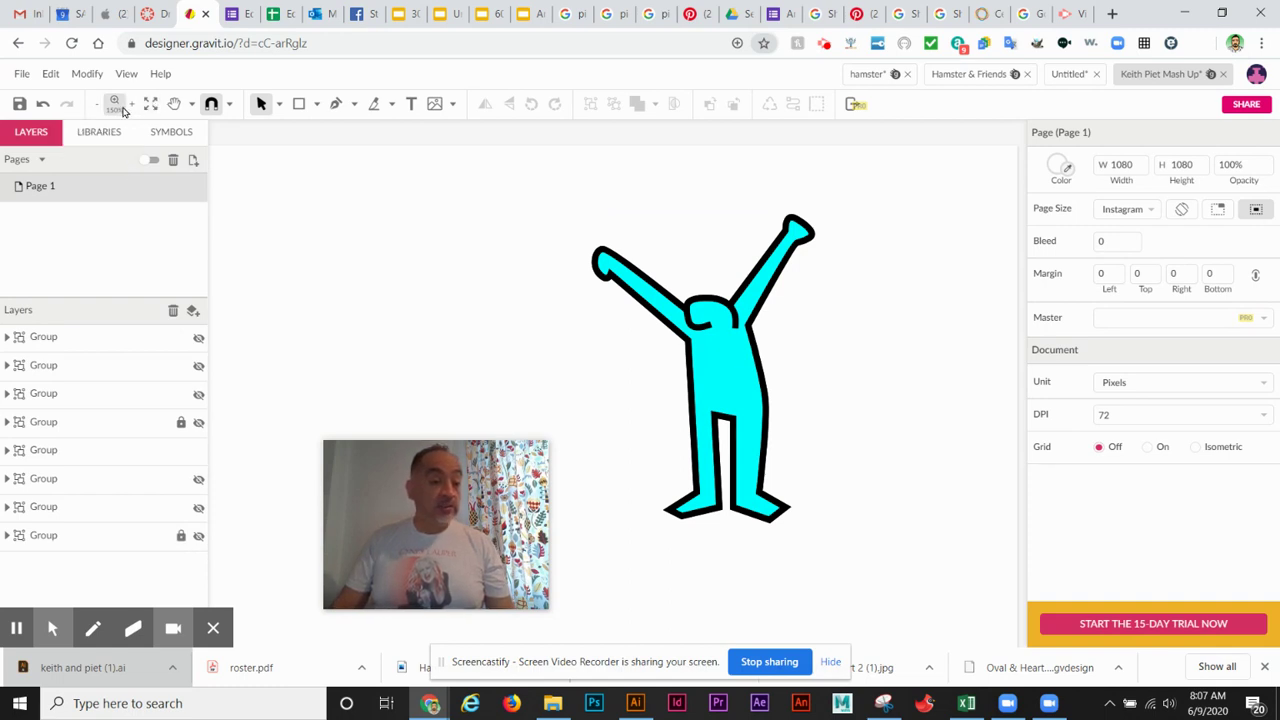
{"action": "left_click", "coordinate": [697, 395]}
{"action": "left_click_drag", "start_coordinate": [40, 450], "coordinate": [46, 334]}
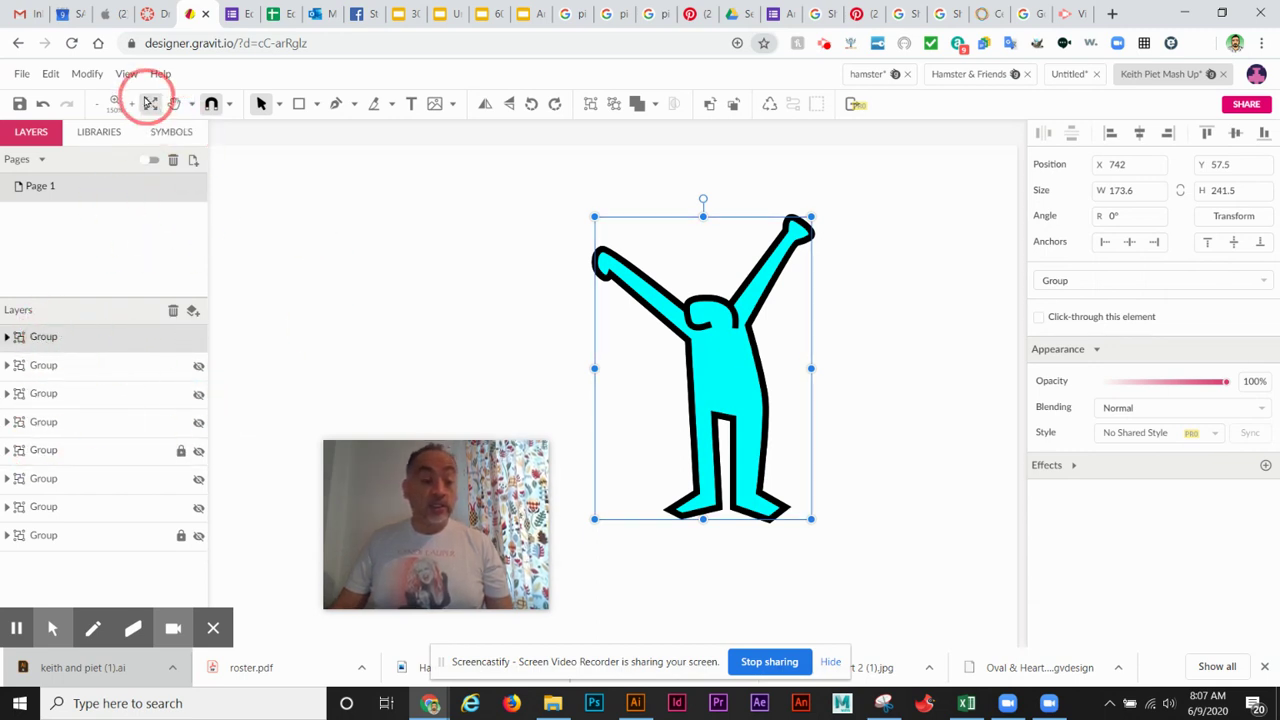
{"action": "left_click", "coordinate": [117, 106]}
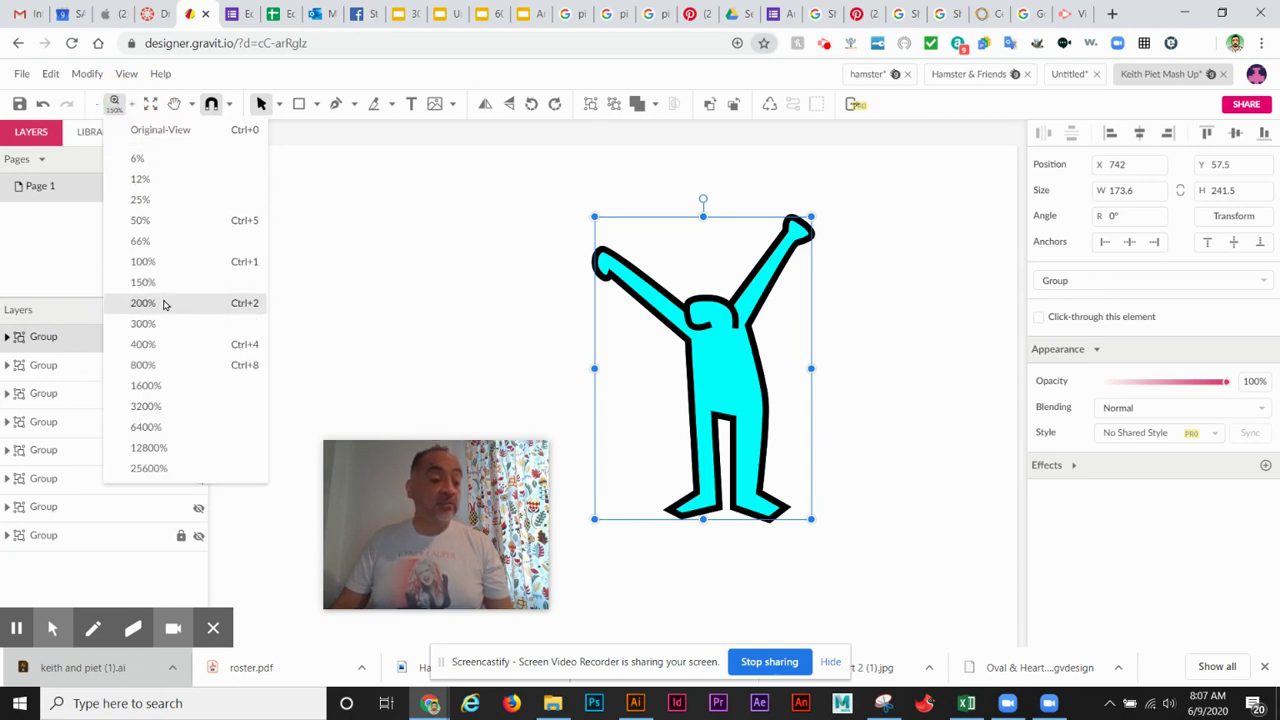
- Zoom to 100%, pan toward the cyan figure with the Hand tool, then settle on 66% zoom
{"action": "left_click", "coordinate": [159, 268]}
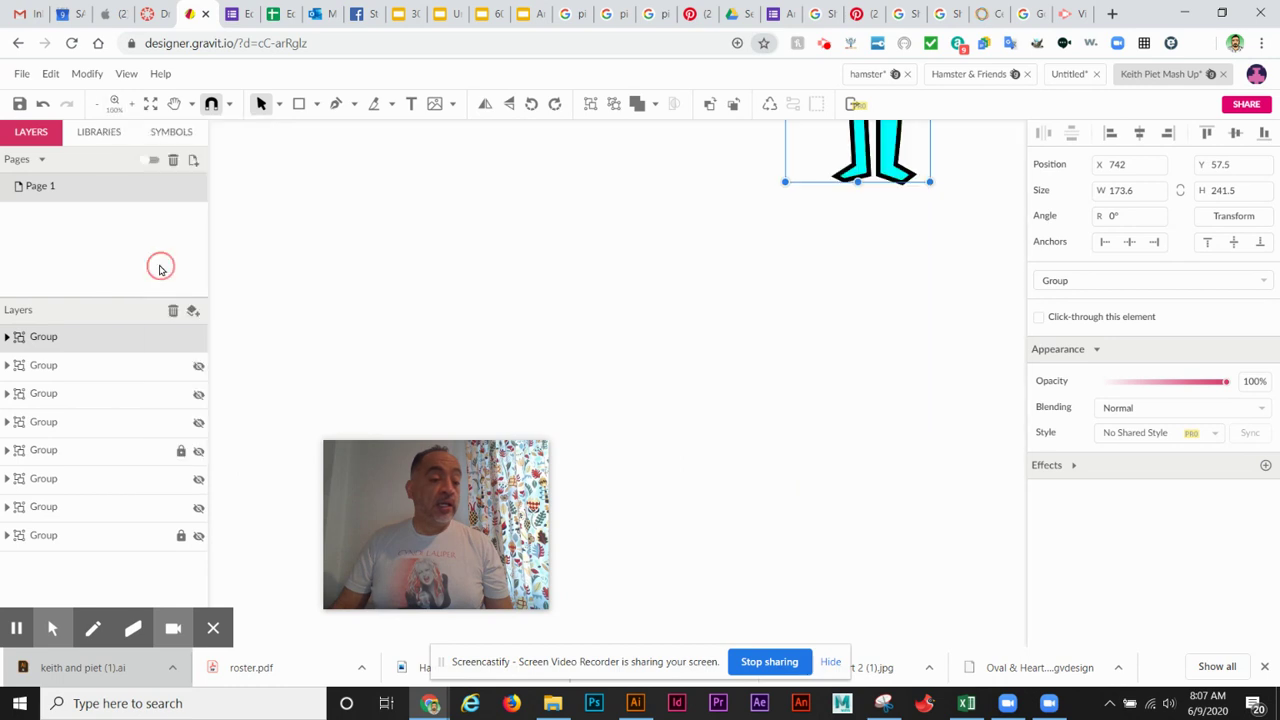
{"action": "left_click", "coordinate": [114, 104]}
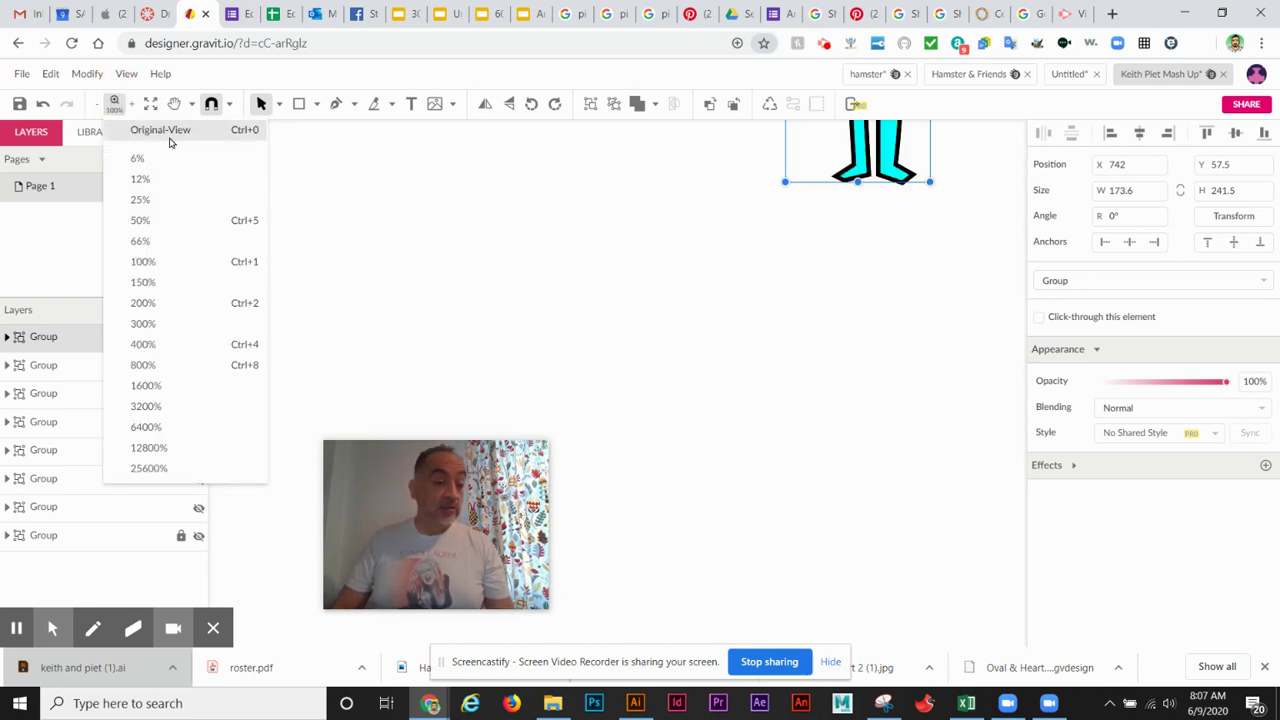
{"action": "left_click", "coordinate": [169, 141]}
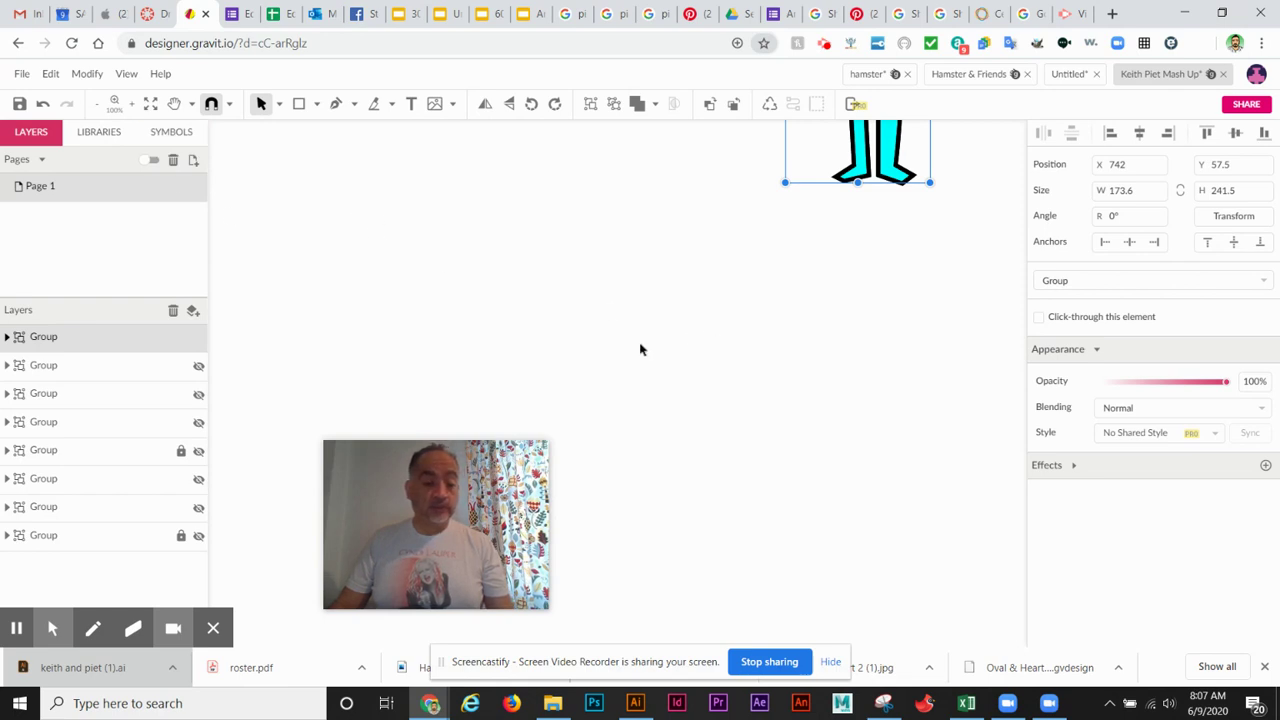
{"action": "left_click", "coordinate": [174, 104]}
{"action": "left_click_drag", "start_coordinate": [666, 371], "coordinate": [620, 370]}
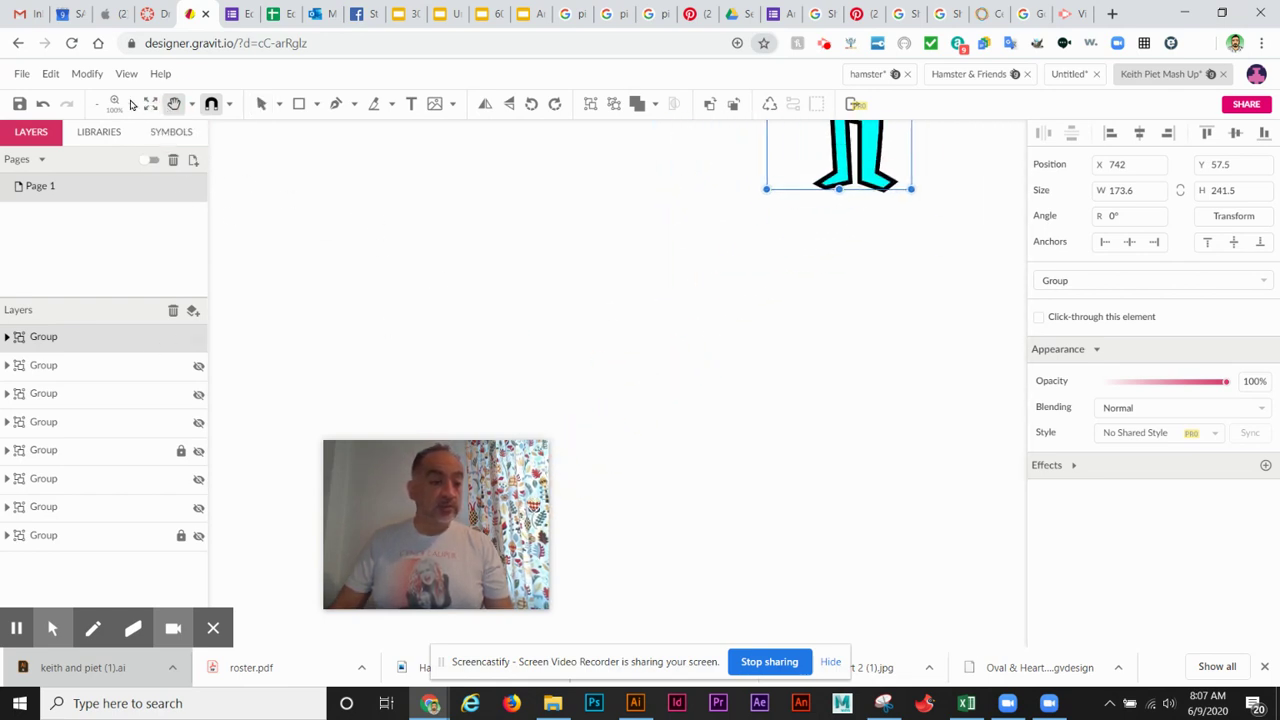
{"action": "left_click", "coordinate": [131, 104]}
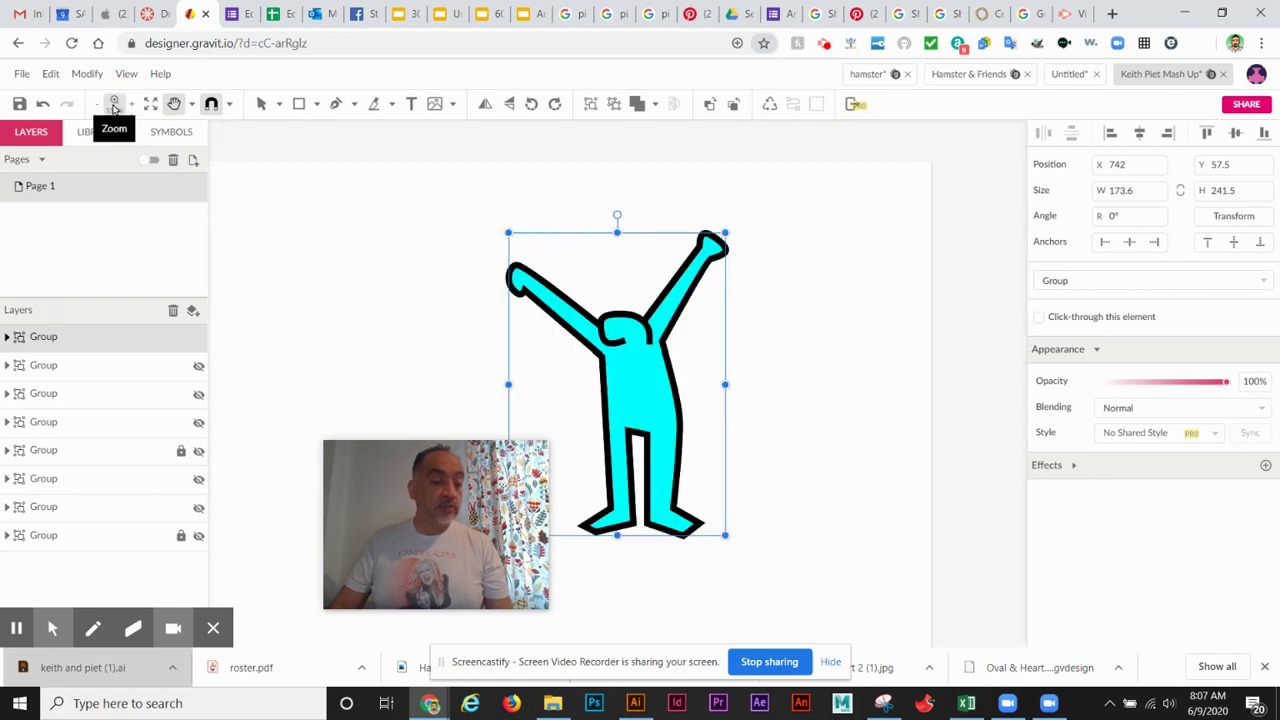
{"action": "left_click", "coordinate": [116, 105]}
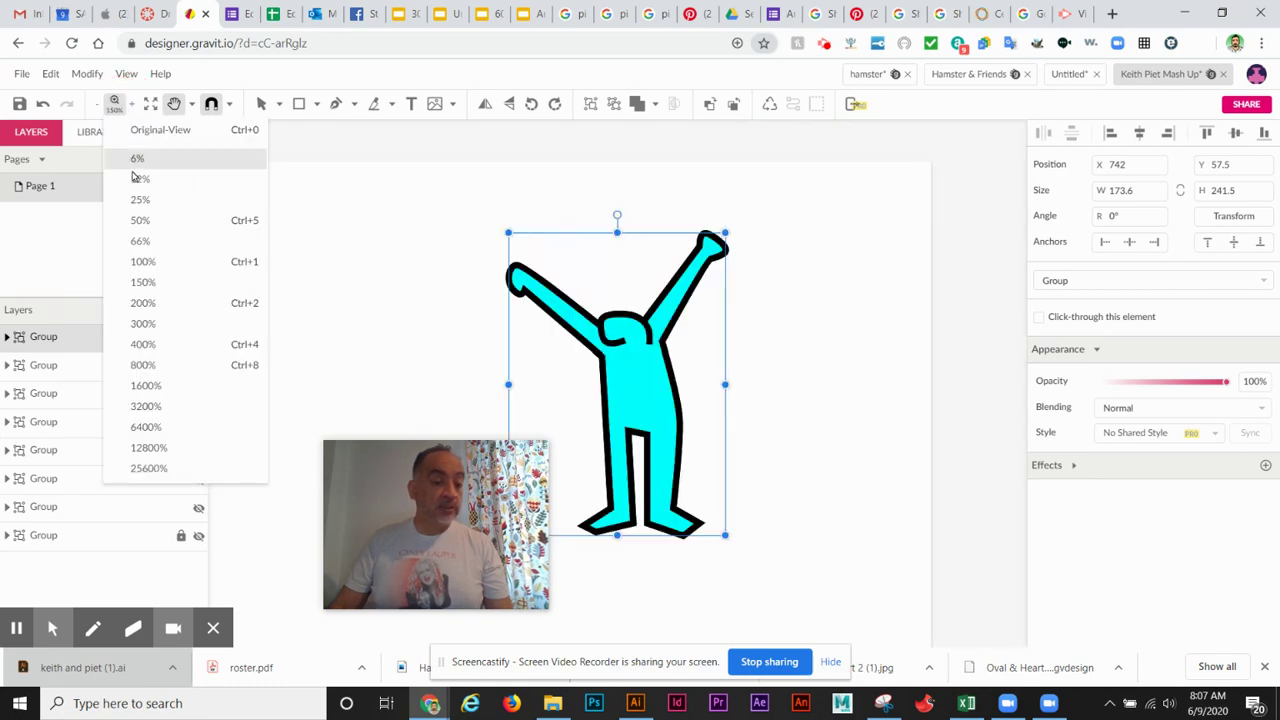
{"action": "left_click", "coordinate": [151, 241]}
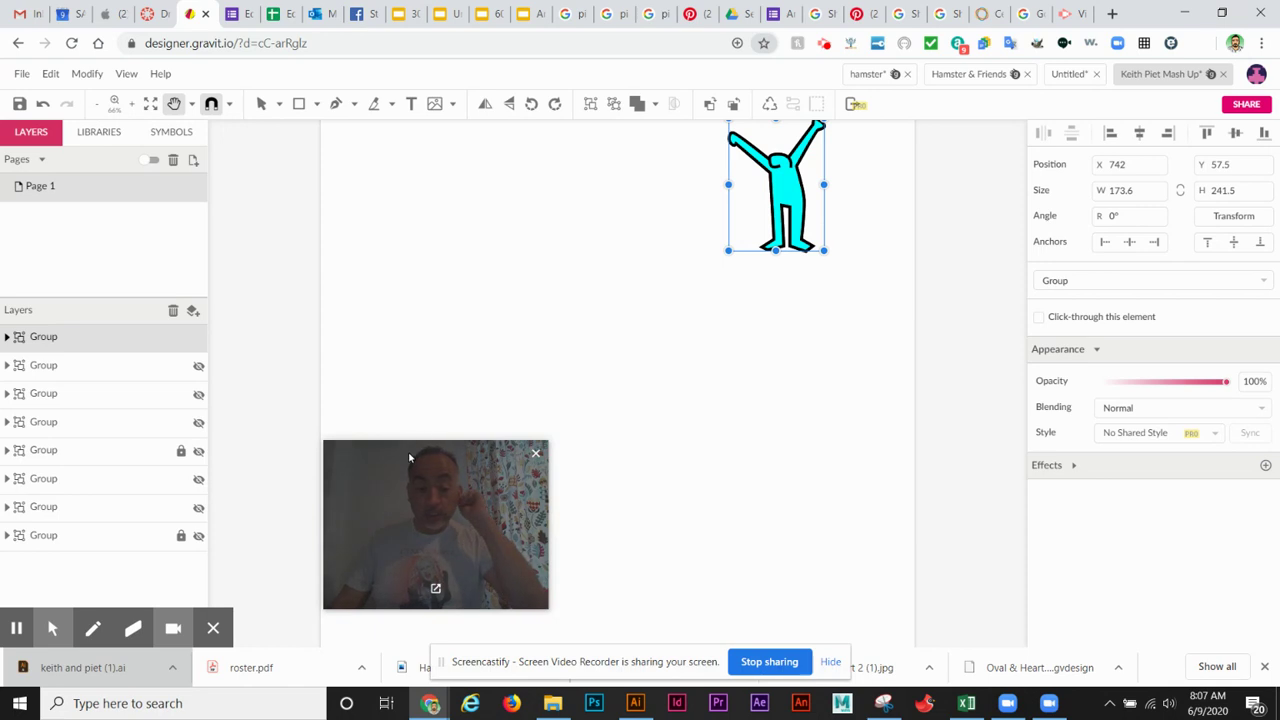
{"action": "left_click_drag", "start_coordinate": [409, 457], "coordinate": [125, 134]}
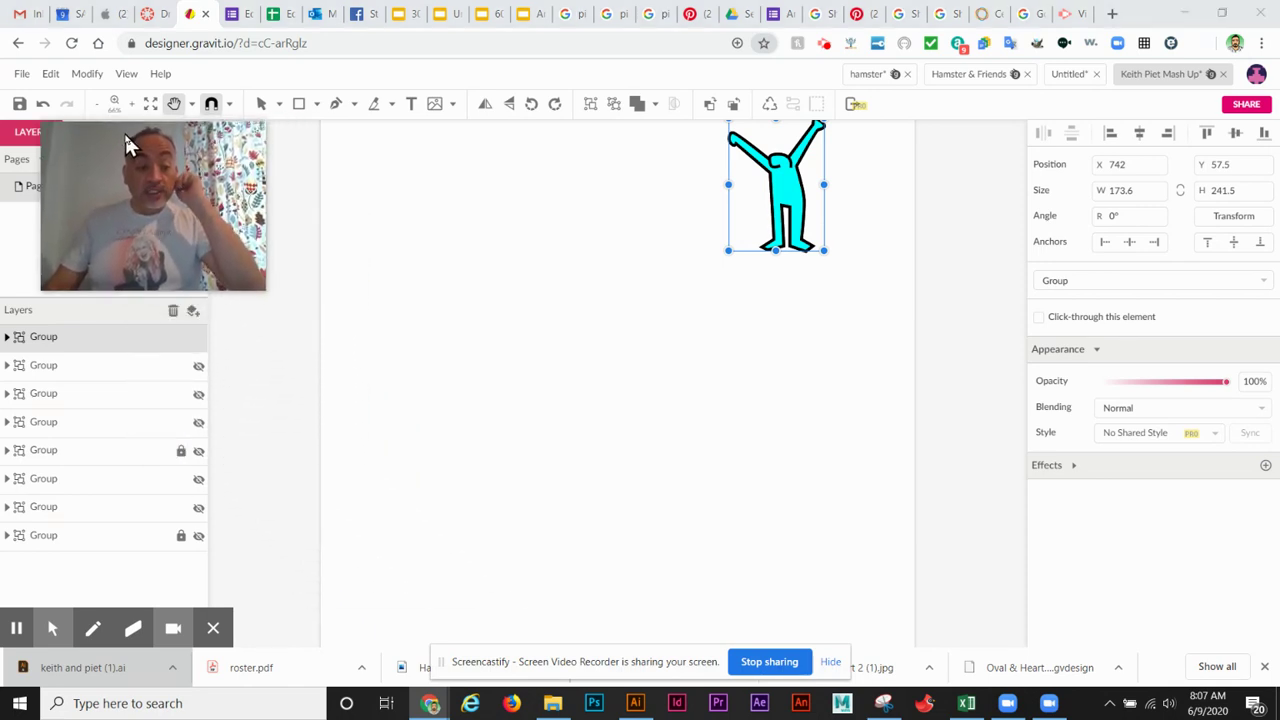
- Make all seven hidden groups visible again: the Haring images, heart and both Mondrian backgrounds
{"action": "left_click", "coordinate": [198, 367]}
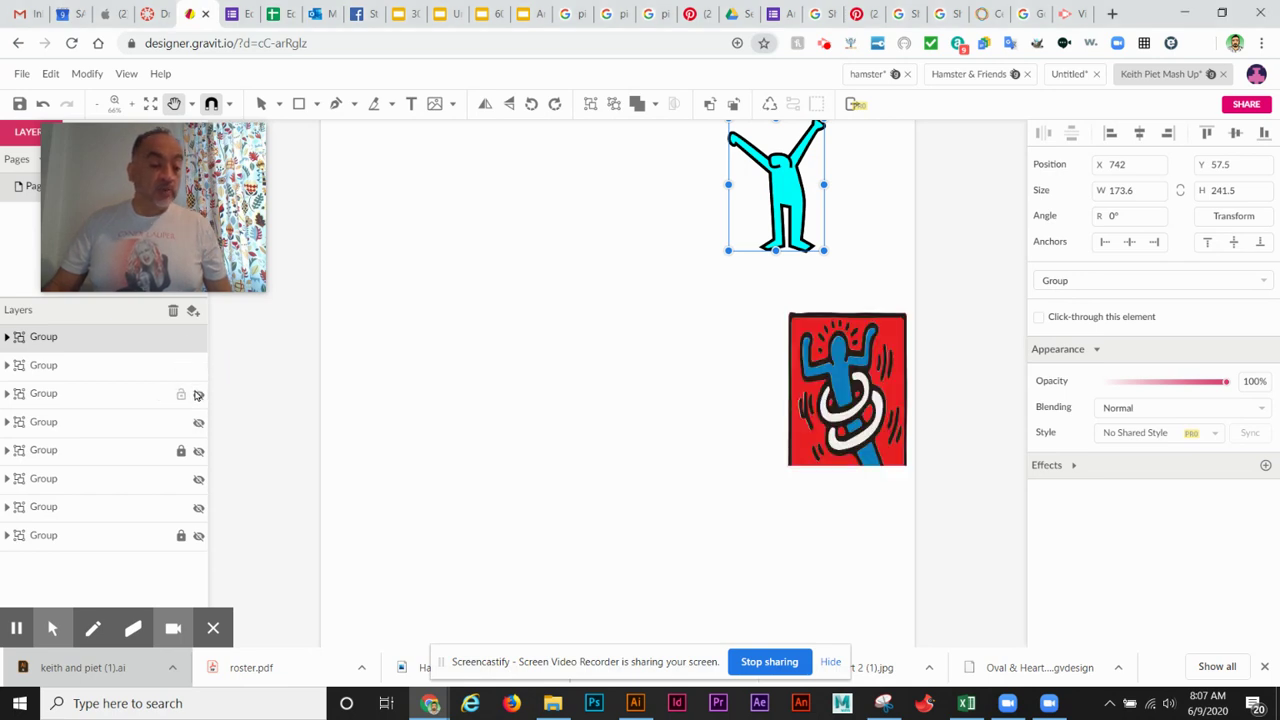
{"action": "left_click", "coordinate": [198, 395]}
{"action": "left_click", "coordinate": [198, 422]}
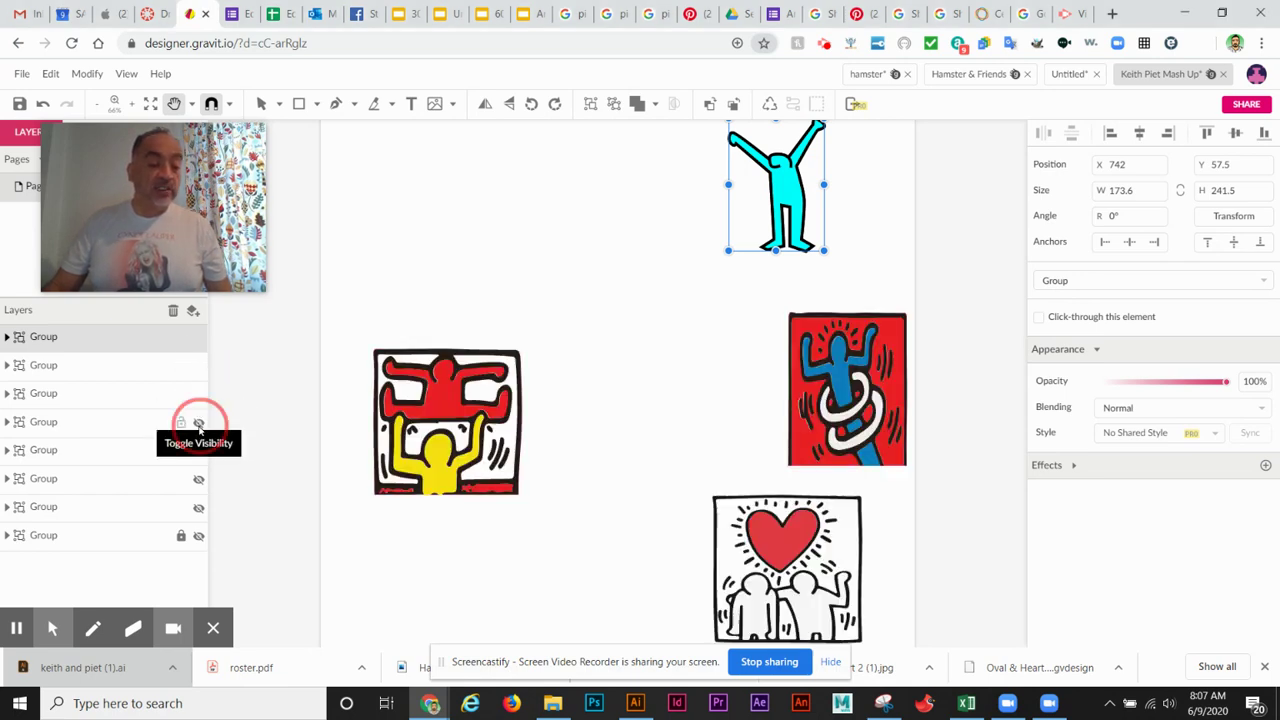
{"action": "left_click", "coordinate": [197, 451]}
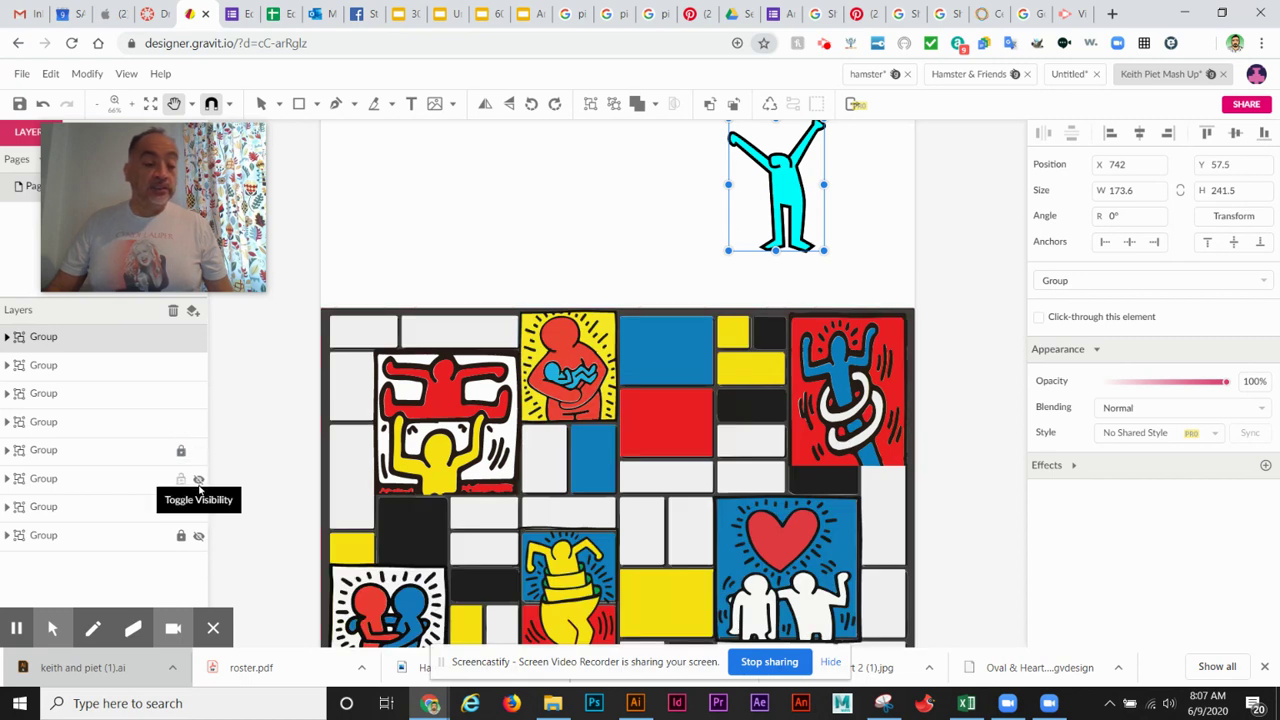
{"action": "left_click", "coordinate": [198, 480]}
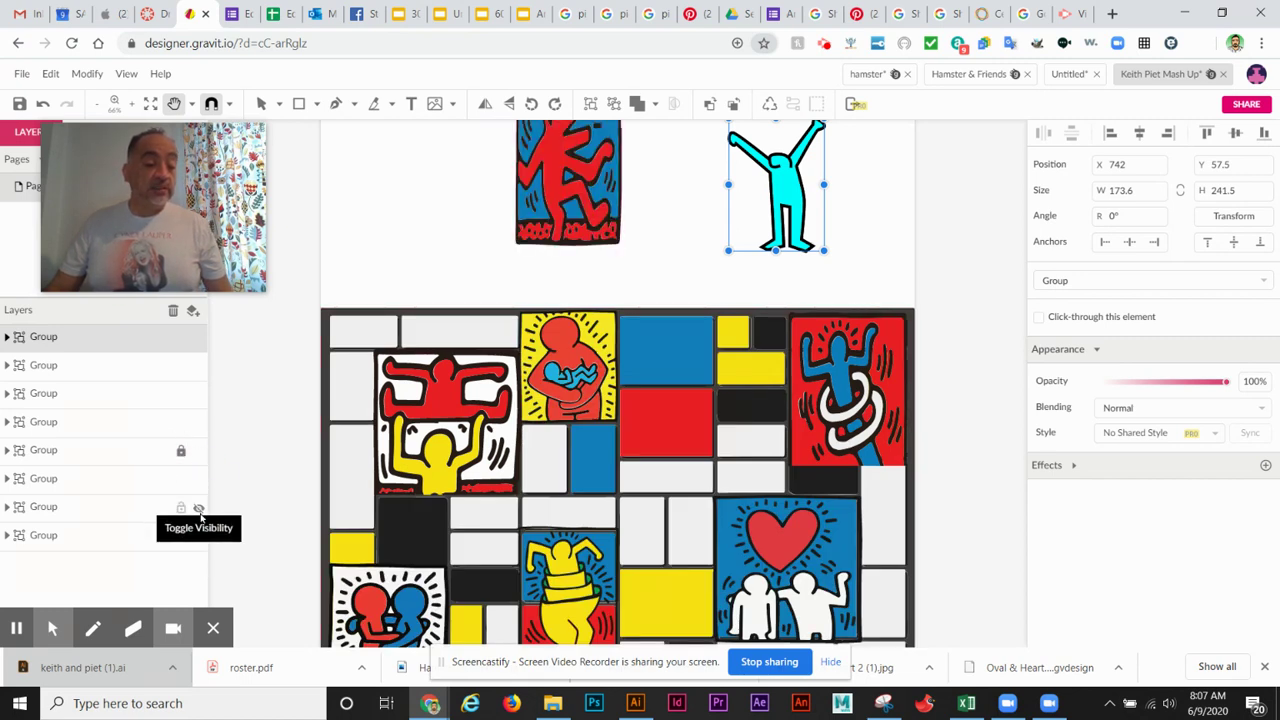
{"action": "left_click", "coordinate": [198, 508]}
{"action": "left_click", "coordinate": [197, 535]}
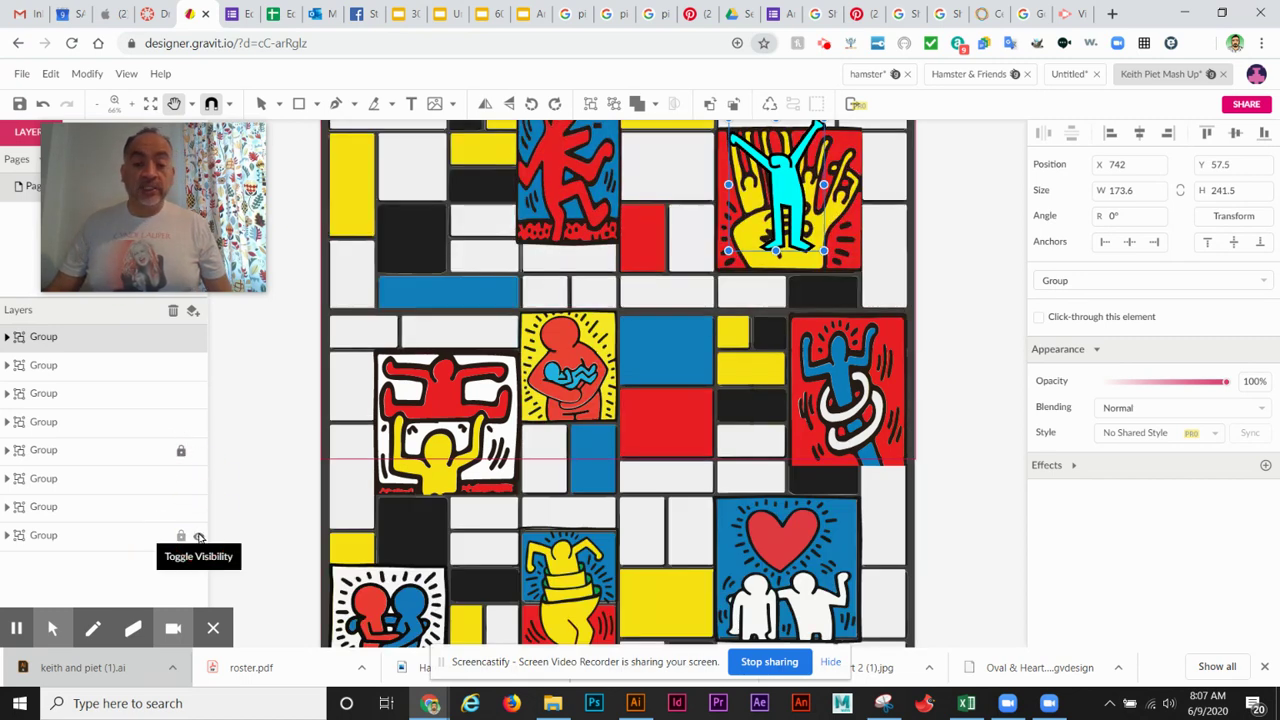
- Move the cyan figure into the central blue-and-red cell at X 538.8, Y 428.6
{"action": "mouse_move", "coordinate": [786, 200]}
{"action": "left_mouse_down"}
{"action": "mouse_move", "coordinate": [770, 240]}
{"action": "mouse_move", "coordinate": [790, 205]}
{"action": "mouse_move", "coordinate": [786, 216]}
{"action": "left_mouse_up"}
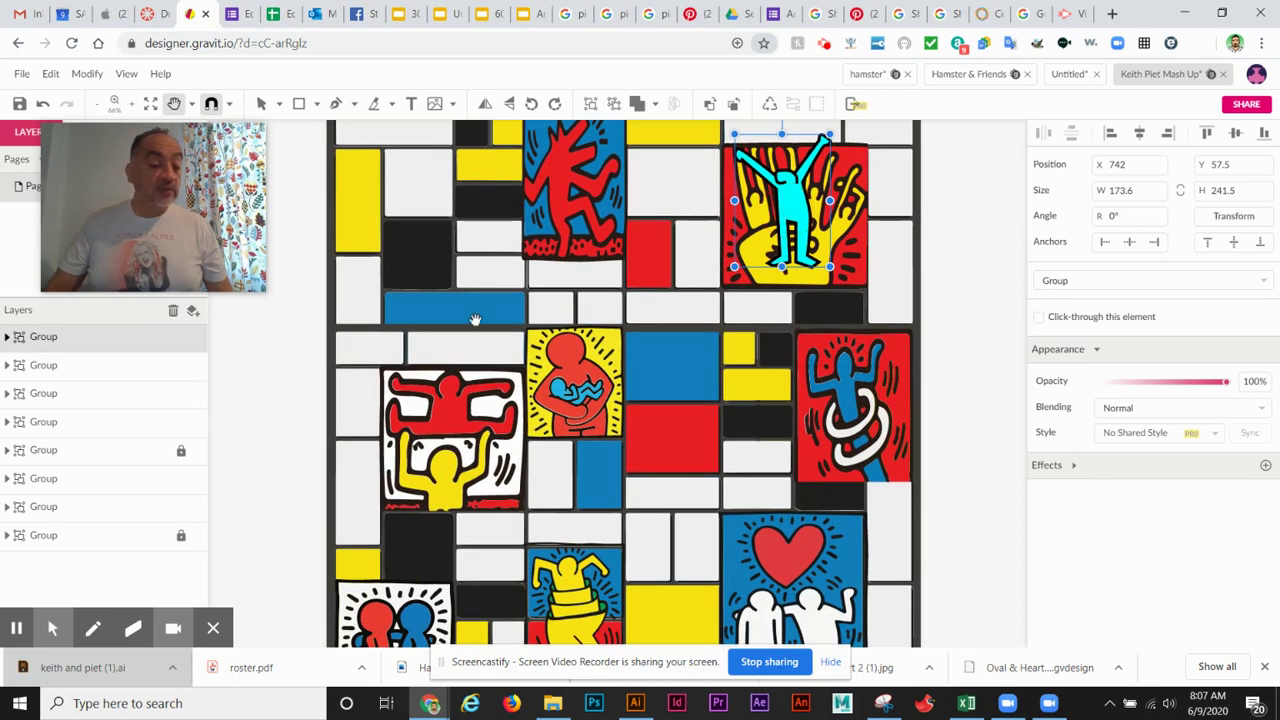
{"action": "left_click", "coordinate": [261, 104]}
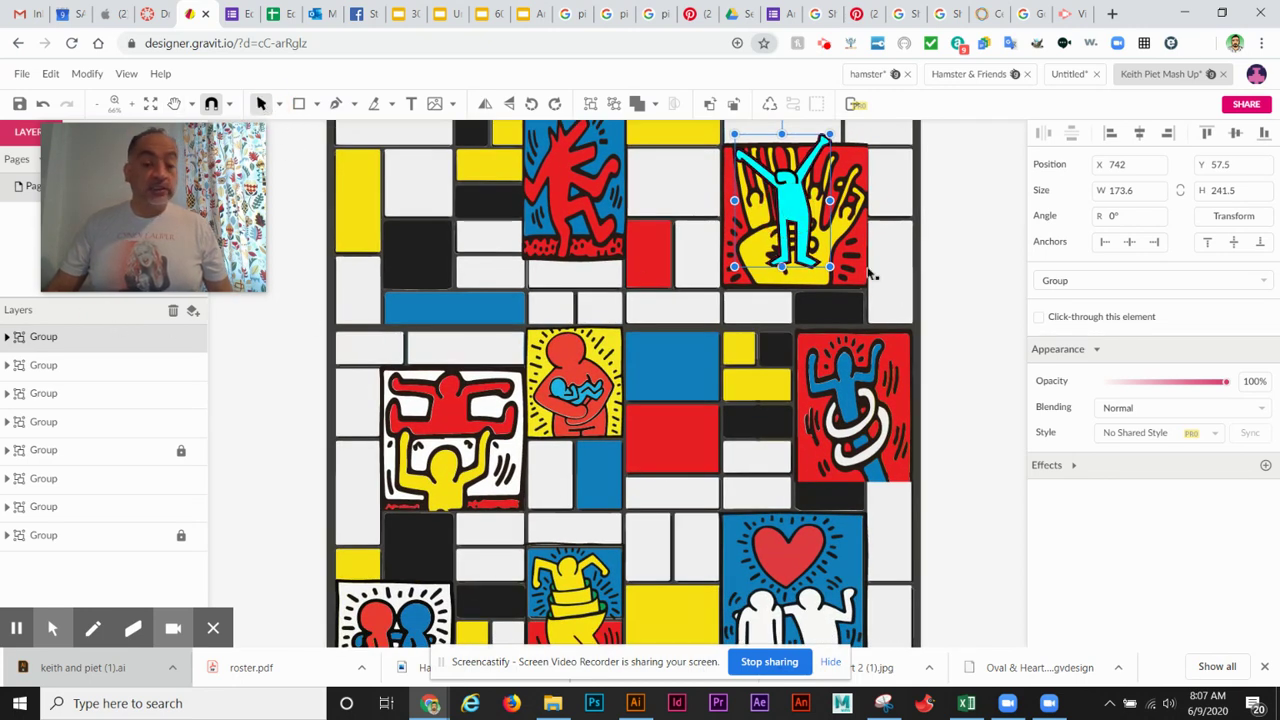
{"action": "left_click_drag", "start_coordinate": [790, 215], "coordinate": [680, 423]}
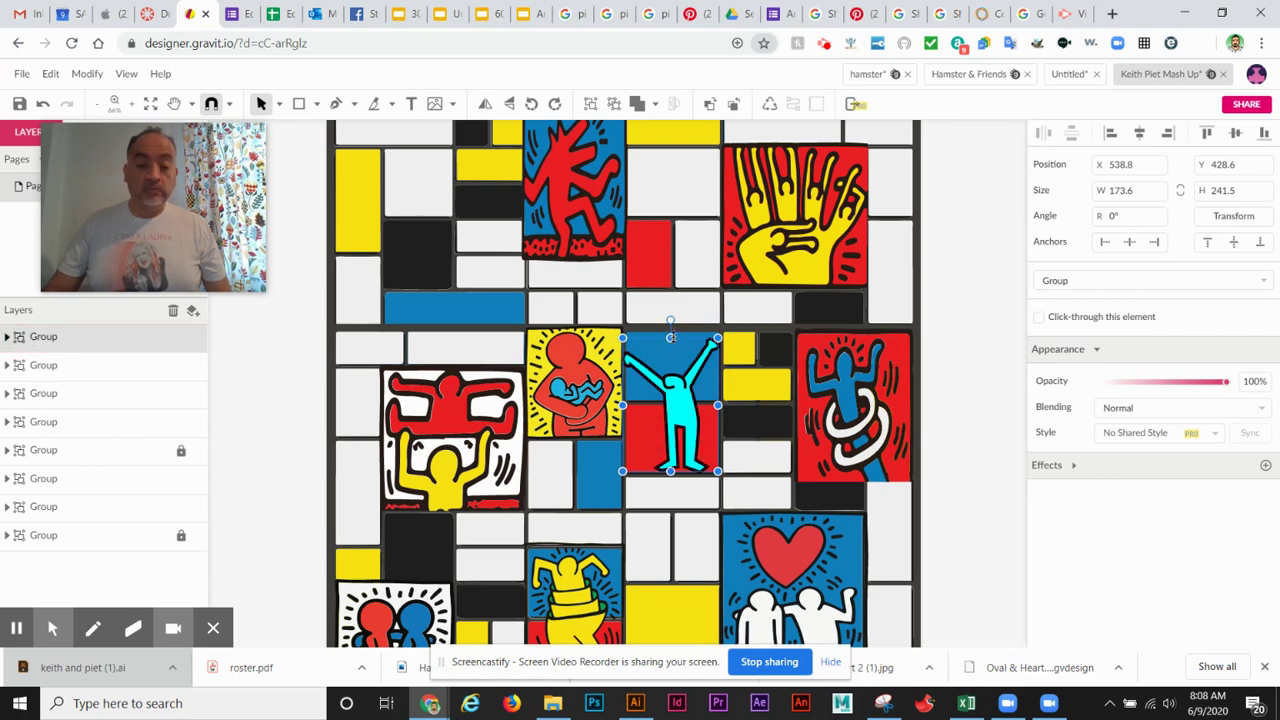
- Stretch the cyan figure to height 260 and Alt-drag a copy up into the top red panel
{"action": "left_click_drag", "start_coordinate": [670, 337], "coordinate": [672, 328]}
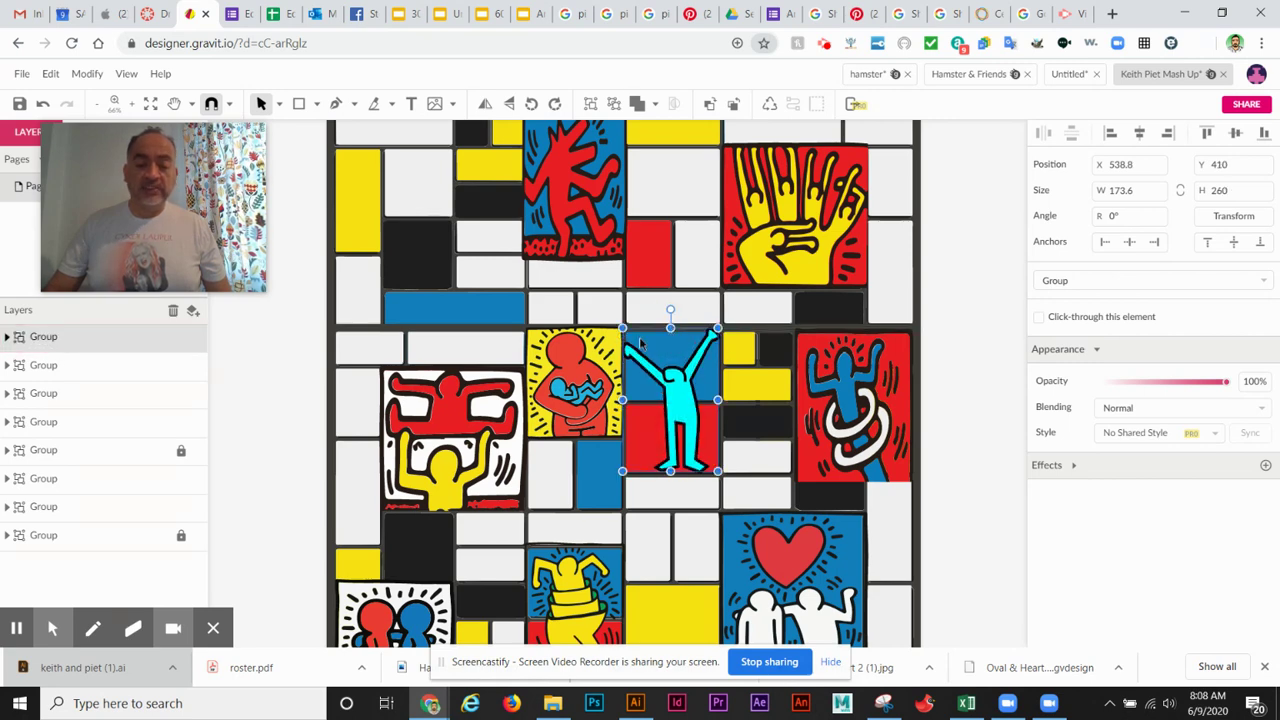
{"action": "scroll", "coordinate": [954, 388], "scroll_direction": "down", "scroll_amount": 2}
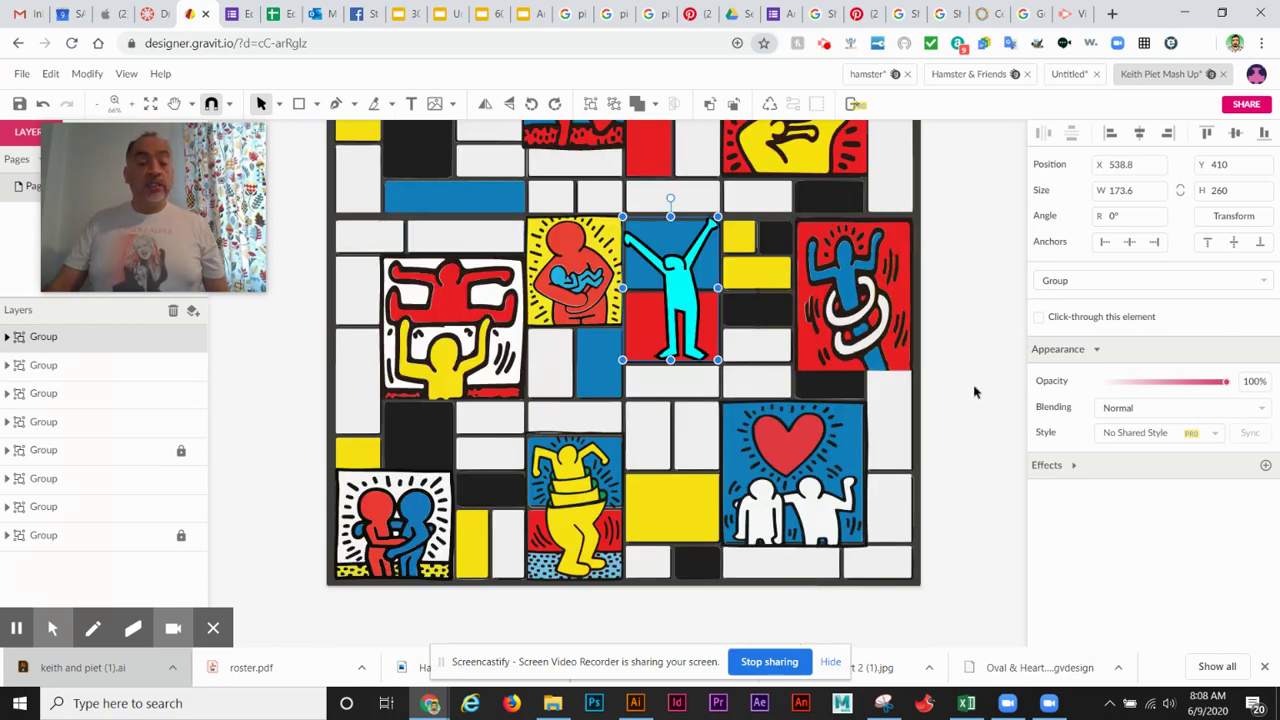
{"action": "scroll", "coordinate": [975, 392], "scroll_direction": "up", "scroll_amount": 2}
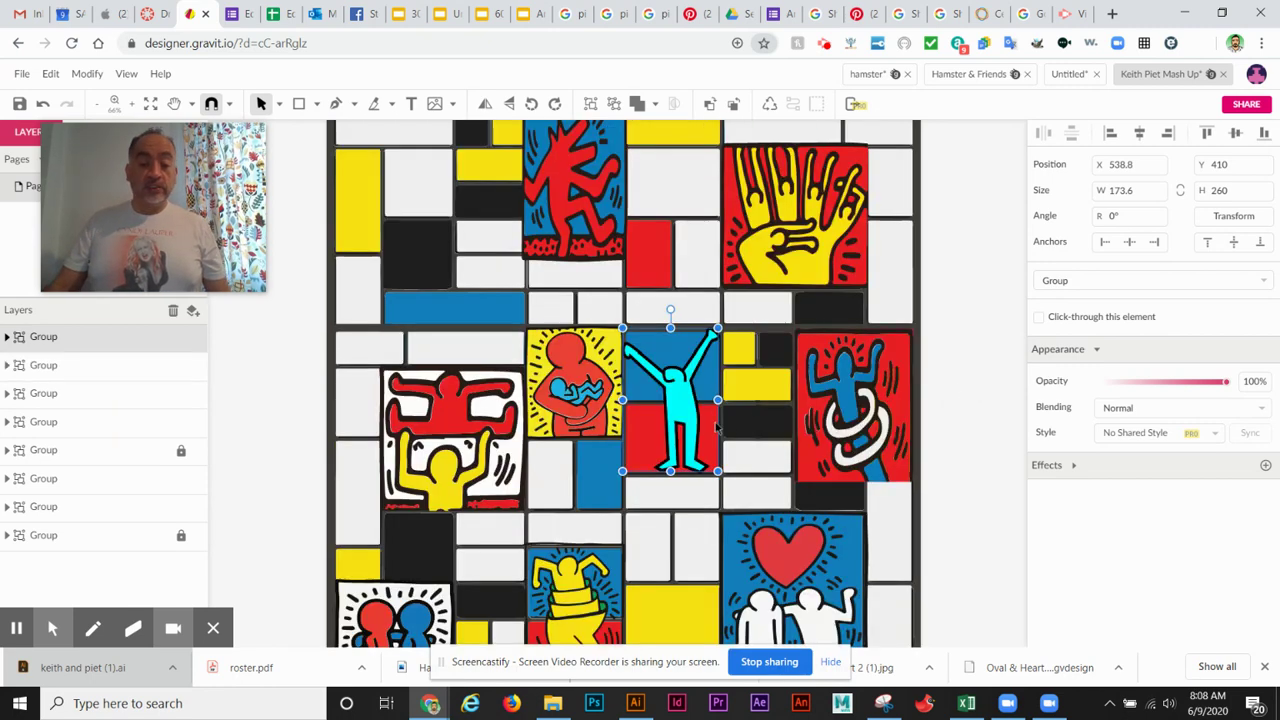
{"action": "left_click_drag", "start_coordinate": [682, 415], "coordinate": [678, 258]}
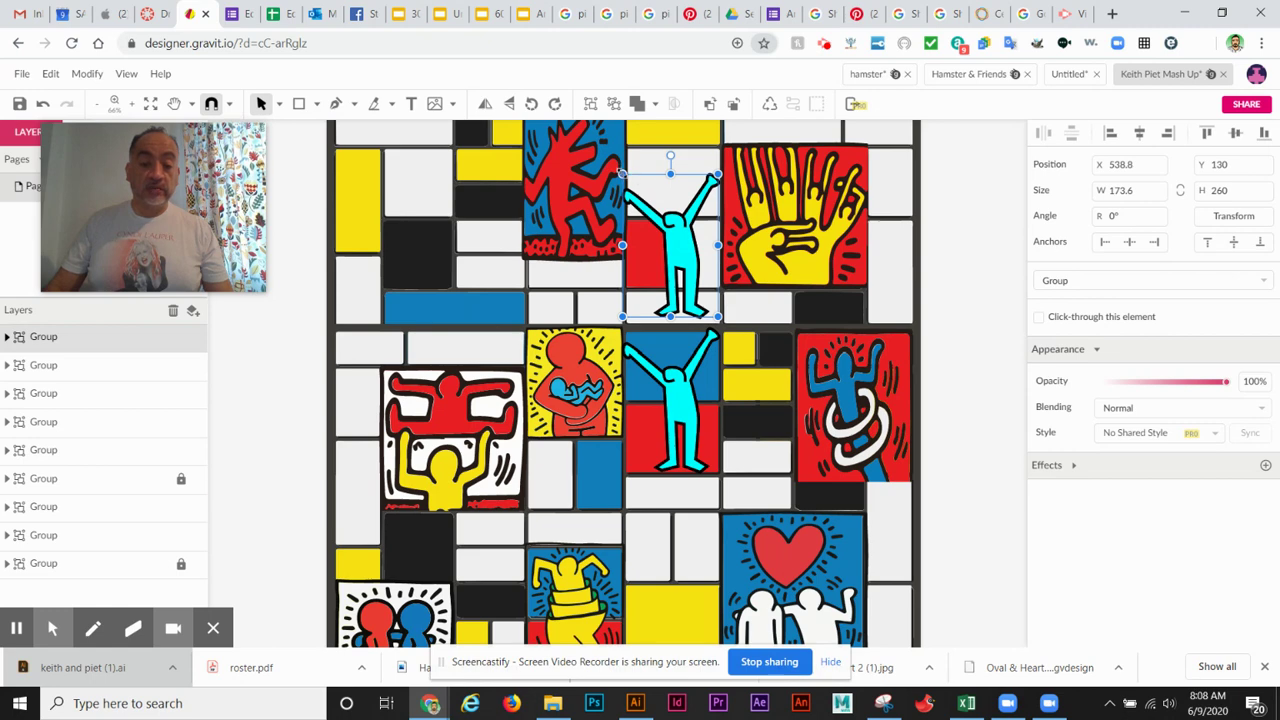
- Scale the cyan copy down to 85.5 × 128 and move it to X 17, Y 274
{"action": "left_click_drag", "start_coordinate": [623, 175], "coordinate": [684, 251]}
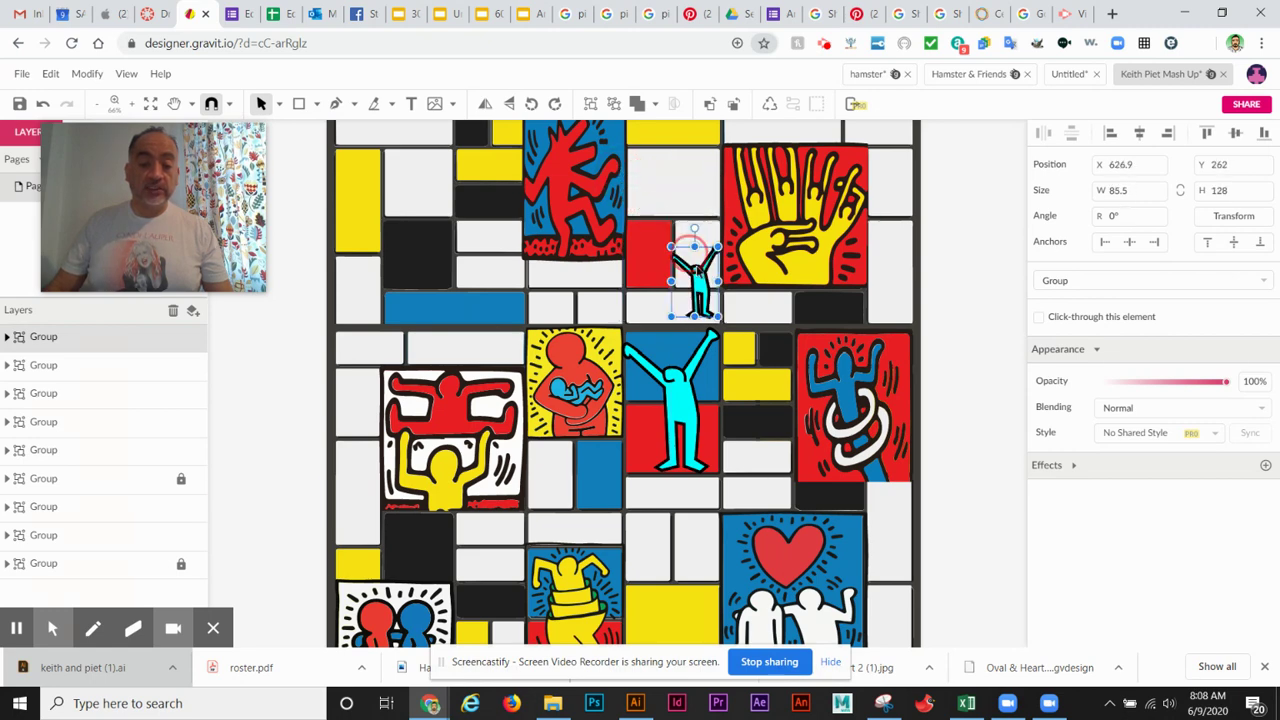
{"action": "left_click_drag", "start_coordinate": [701, 302], "coordinate": [369, 297]}
{"action": "key", "text": "super"}
{"action": "key", "text": "super"}
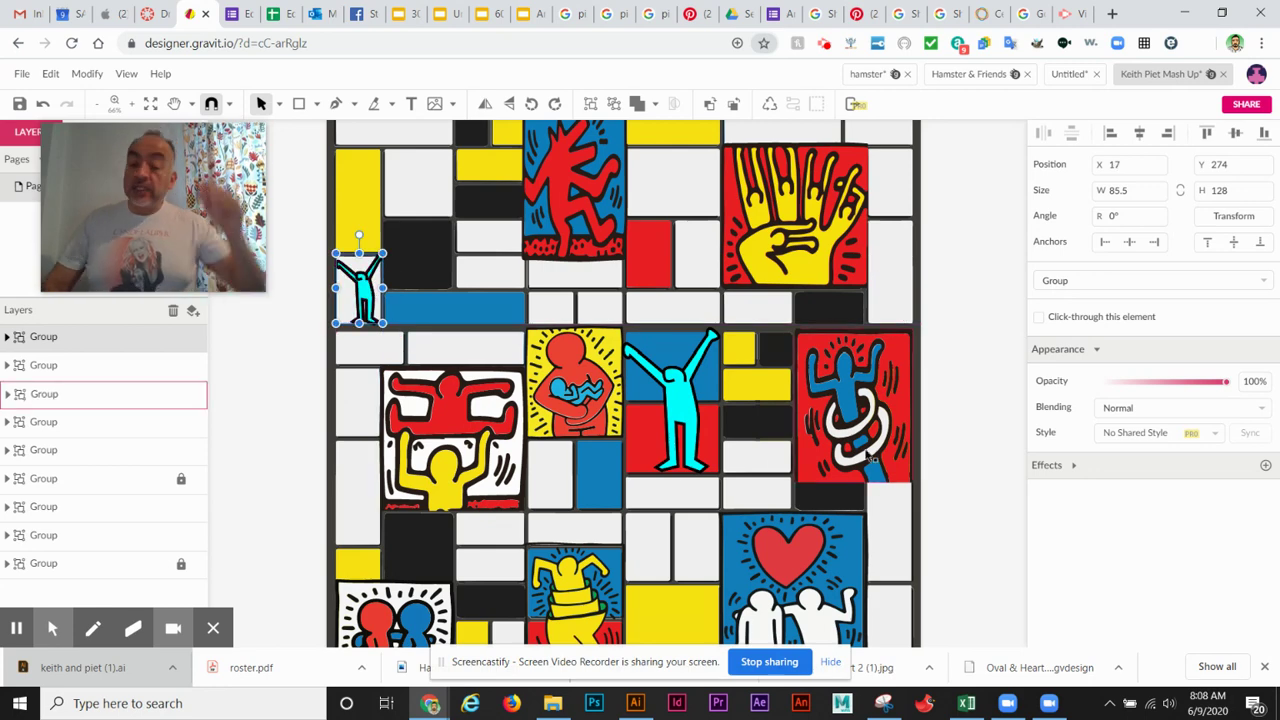
{"action": "left_click", "coordinate": [686, 412]}
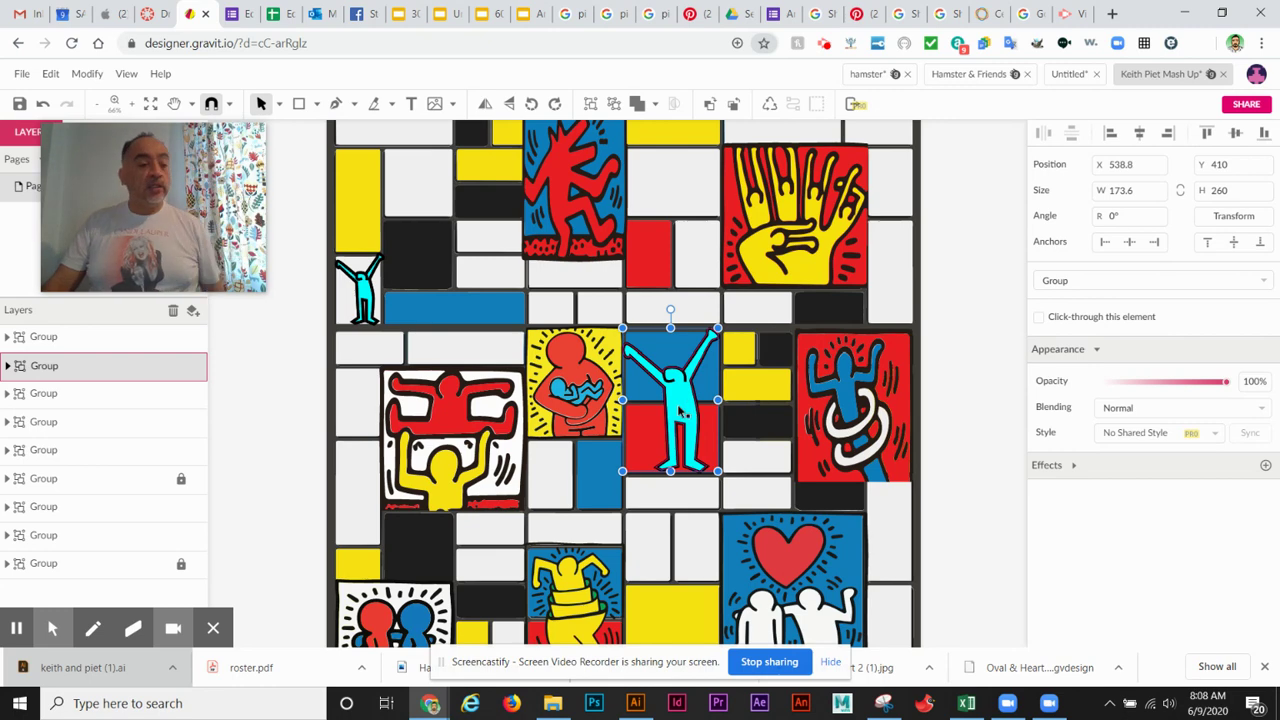
- Set the large figure's Compound Shape fill to white (#FFFFFF)
{"action": "left_click", "coordinate": [8, 368]}
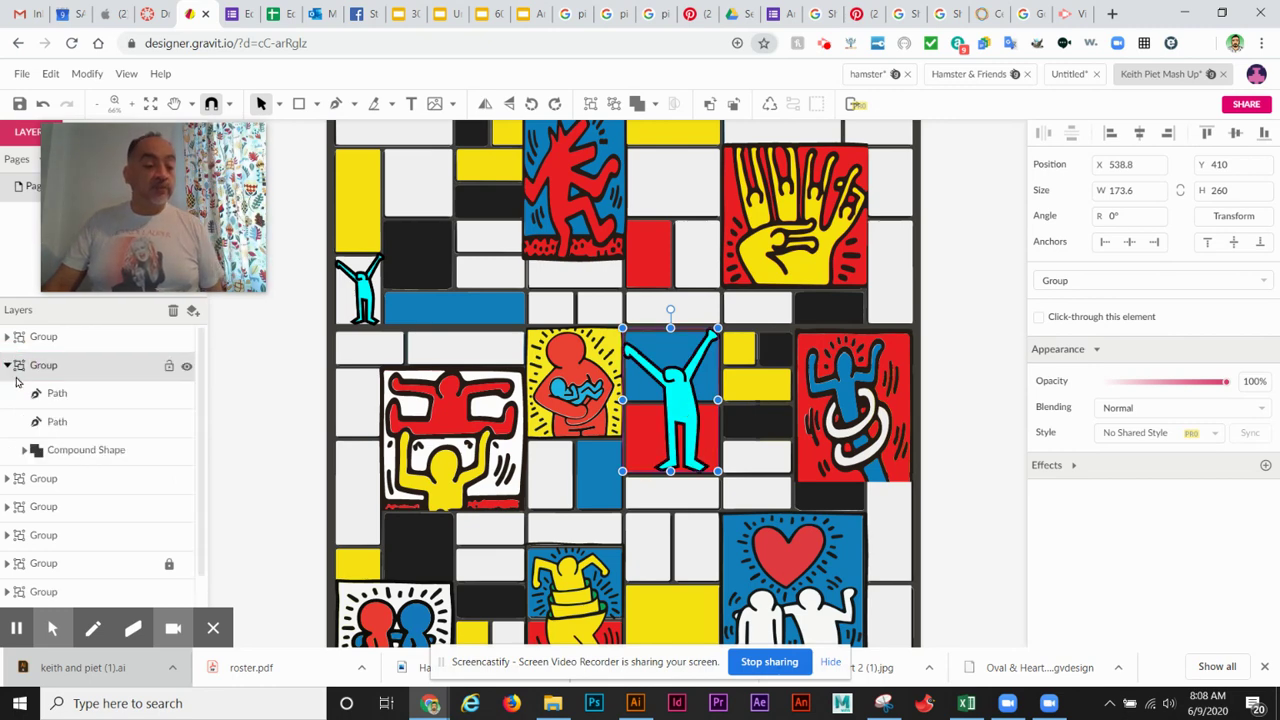
{"action": "left_click", "coordinate": [89, 452]}
{"action": "left_click", "coordinate": [1047, 517]}
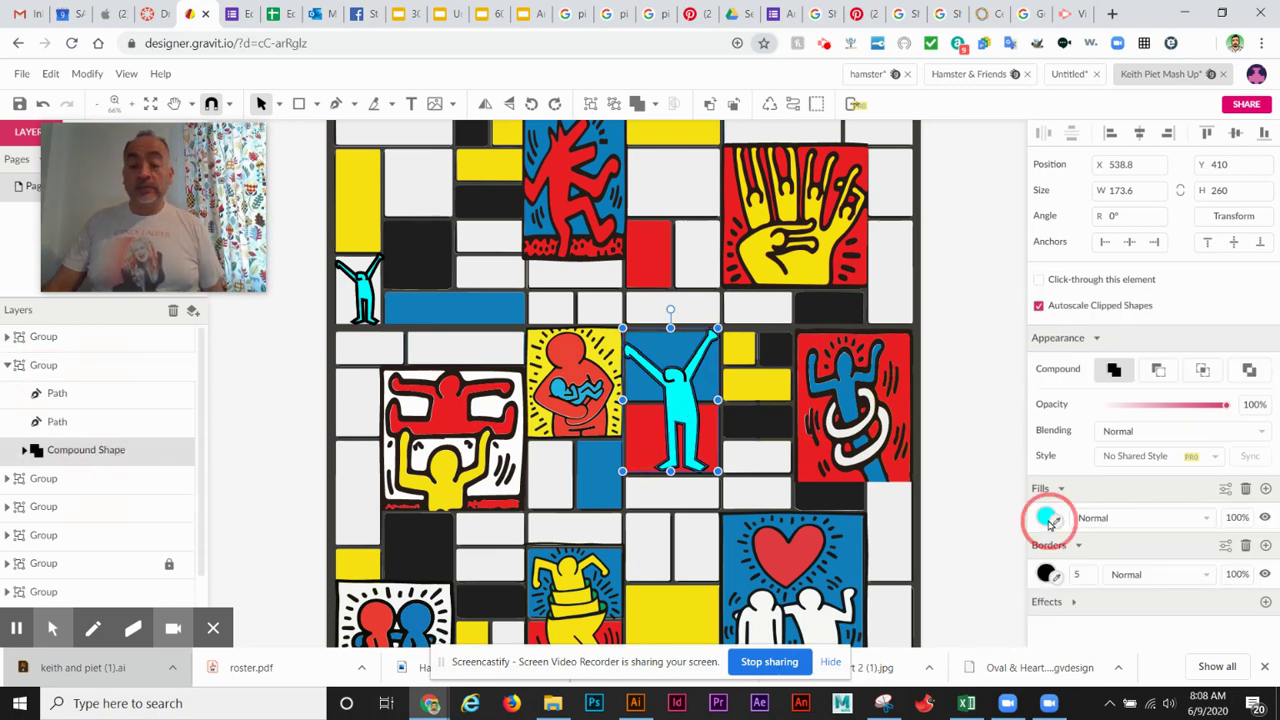
{"action": "left_click", "coordinate": [1226, 476]}
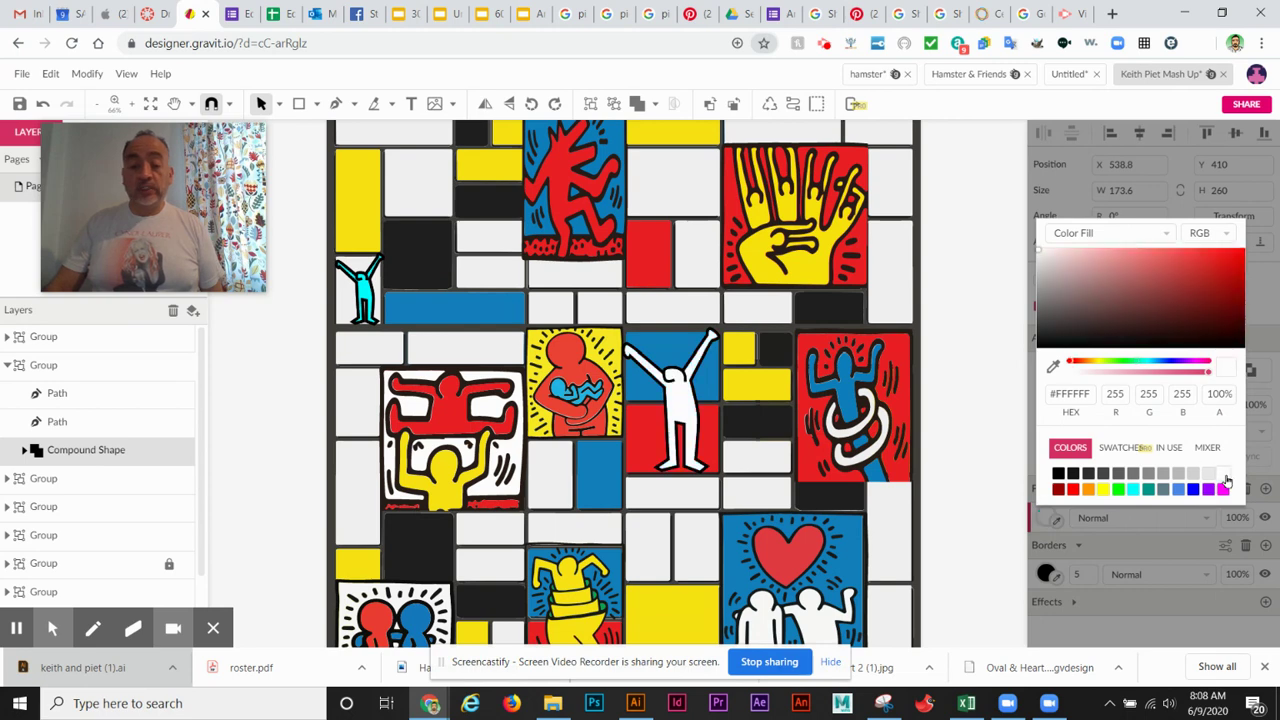
{"action": "left_click", "coordinate": [968, 456]}
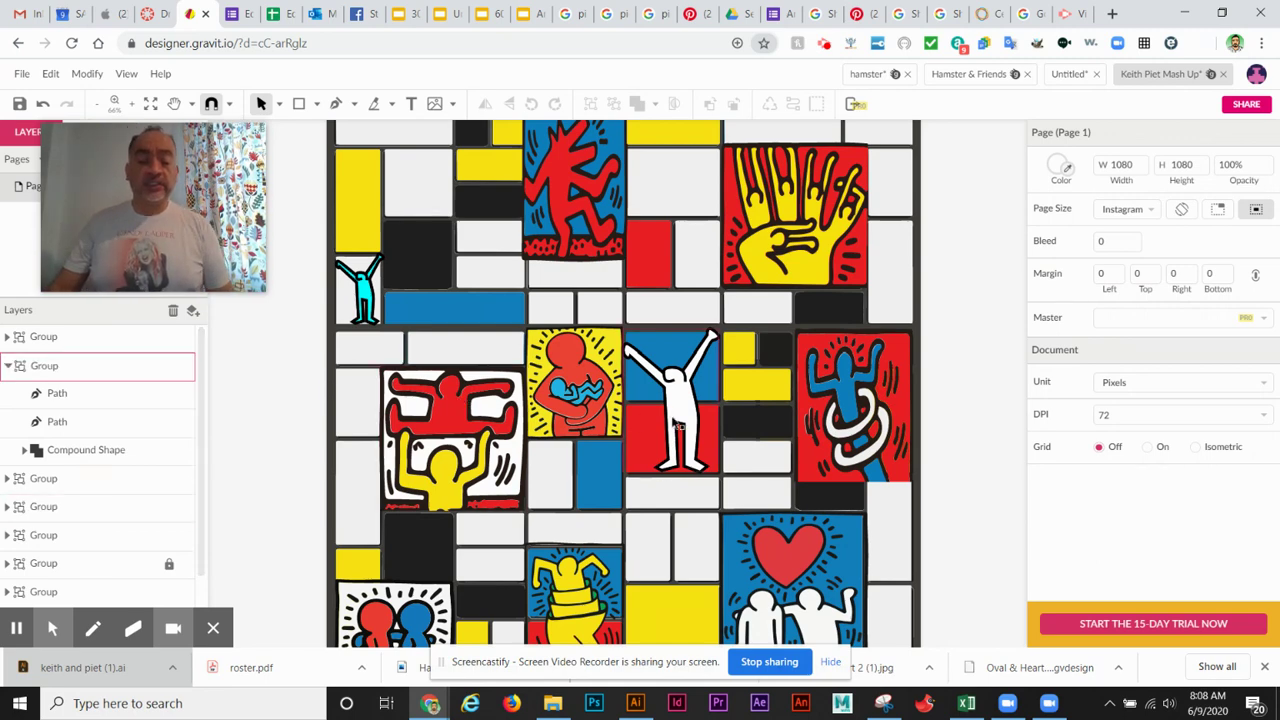
- Stretch the white figure slightly downward to 173.6 × 266 at X 538.8, Y 410
{"action": "left_click", "coordinate": [678, 410]}
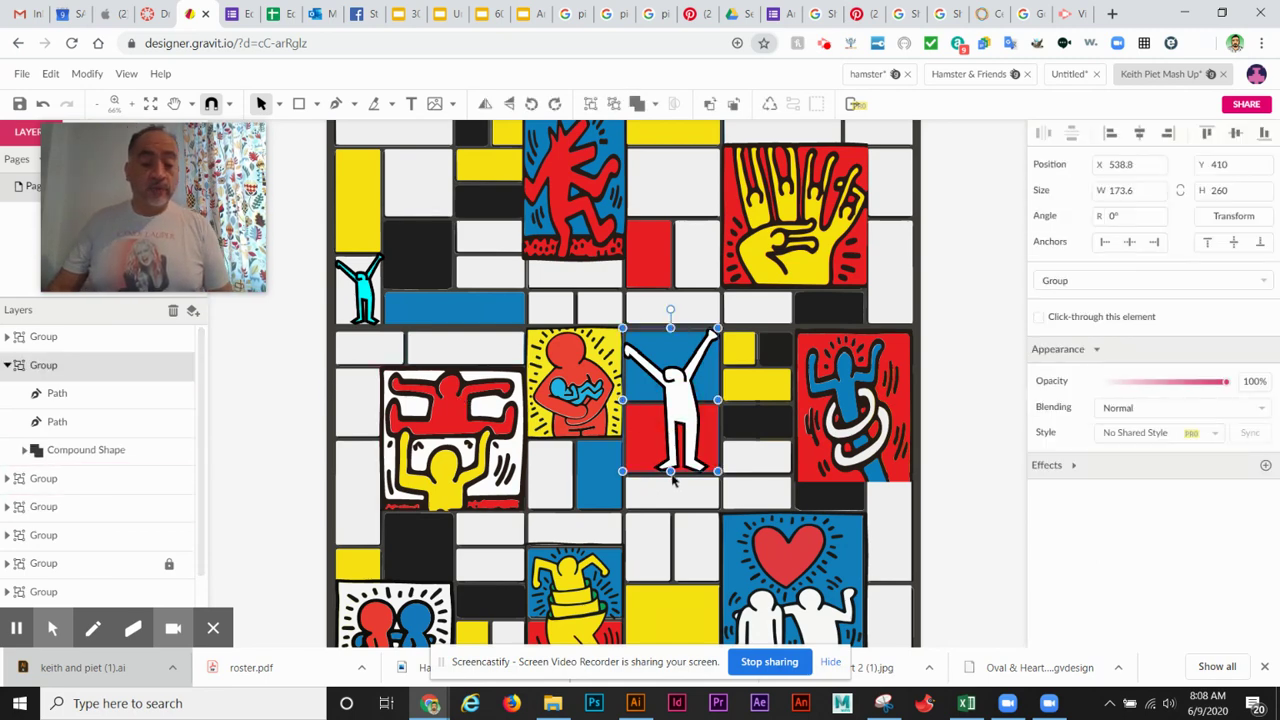
{"action": "left_click_drag", "start_coordinate": [670, 471], "coordinate": [673, 477]}
{"action": "left_click", "coordinate": [941, 460]}
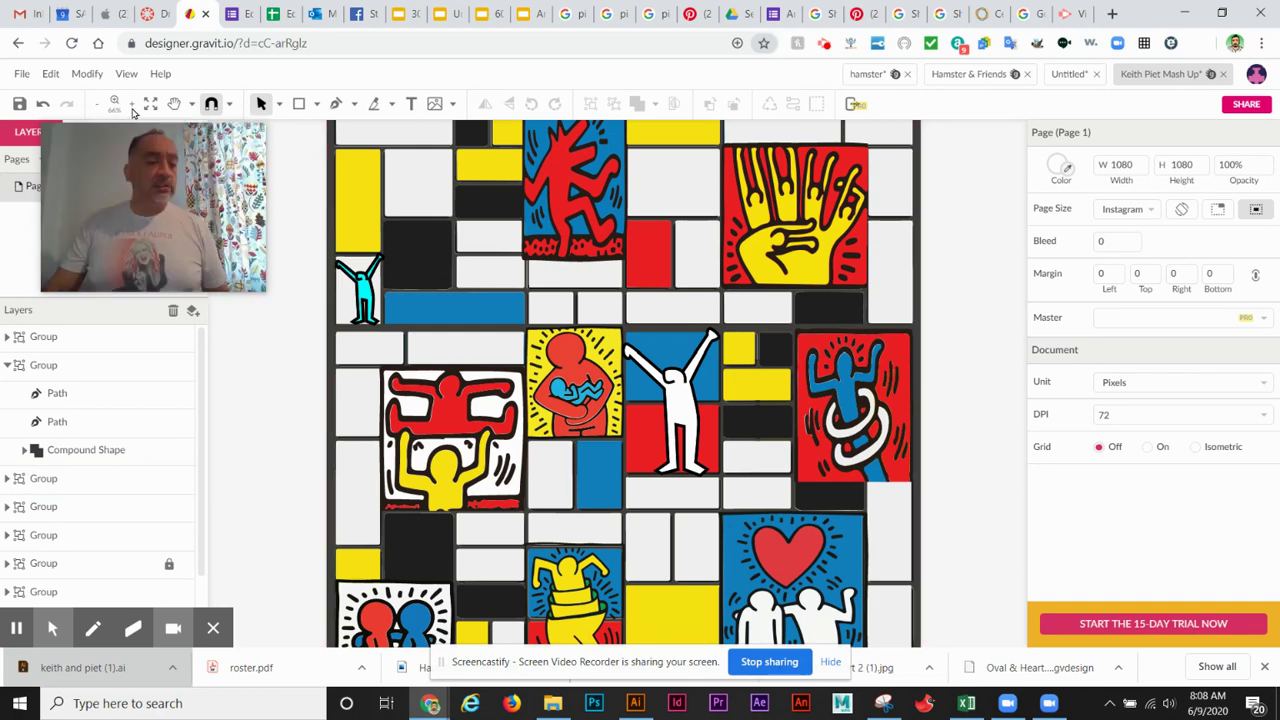
- Set the canvas zoom to 50% so the full 1080 × 1080 collage shows
{"action": "left_click", "coordinate": [116, 104]}
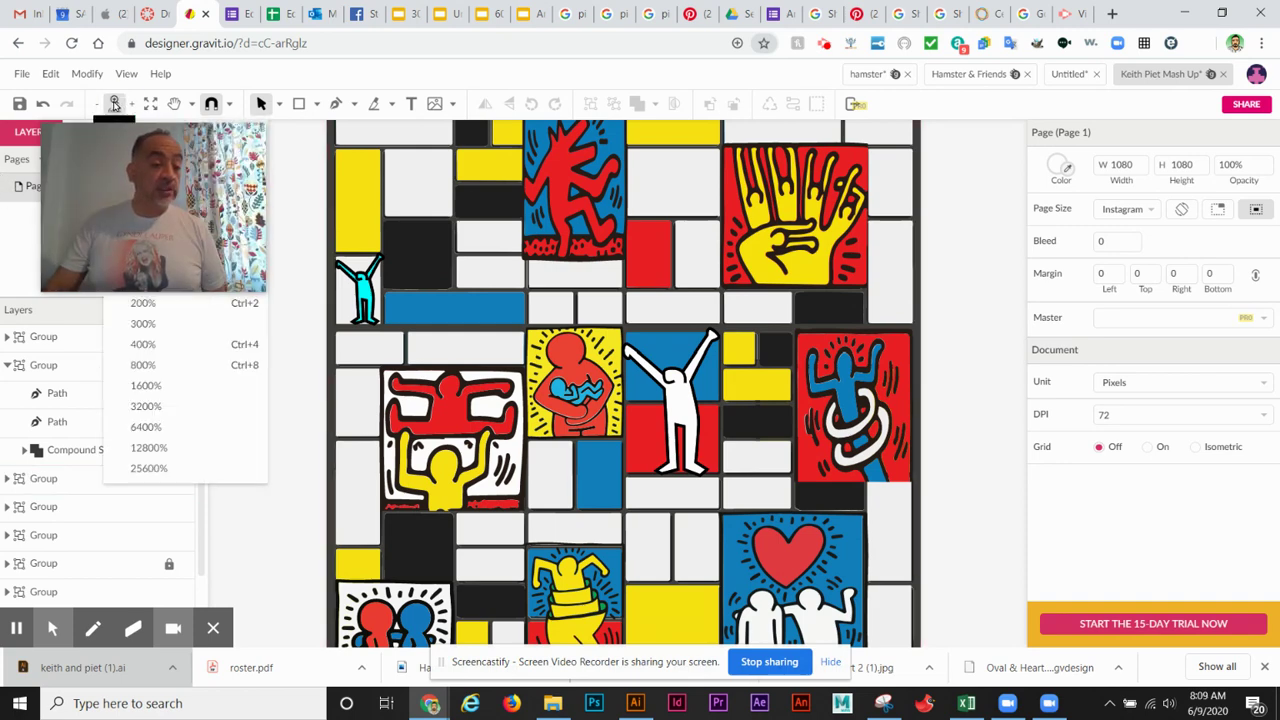
{"action": "left_click_drag", "start_coordinate": [157, 130], "coordinate": [129, 470]}
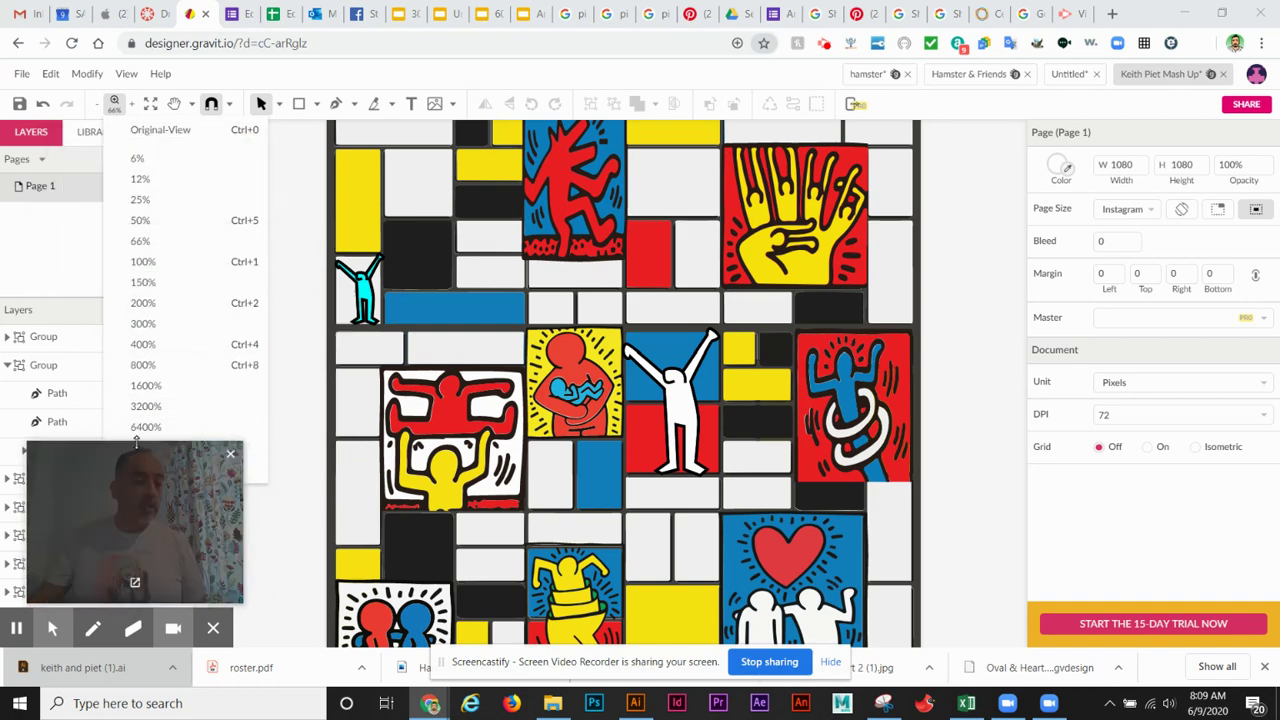
{"action": "left_click", "coordinate": [141, 221]}
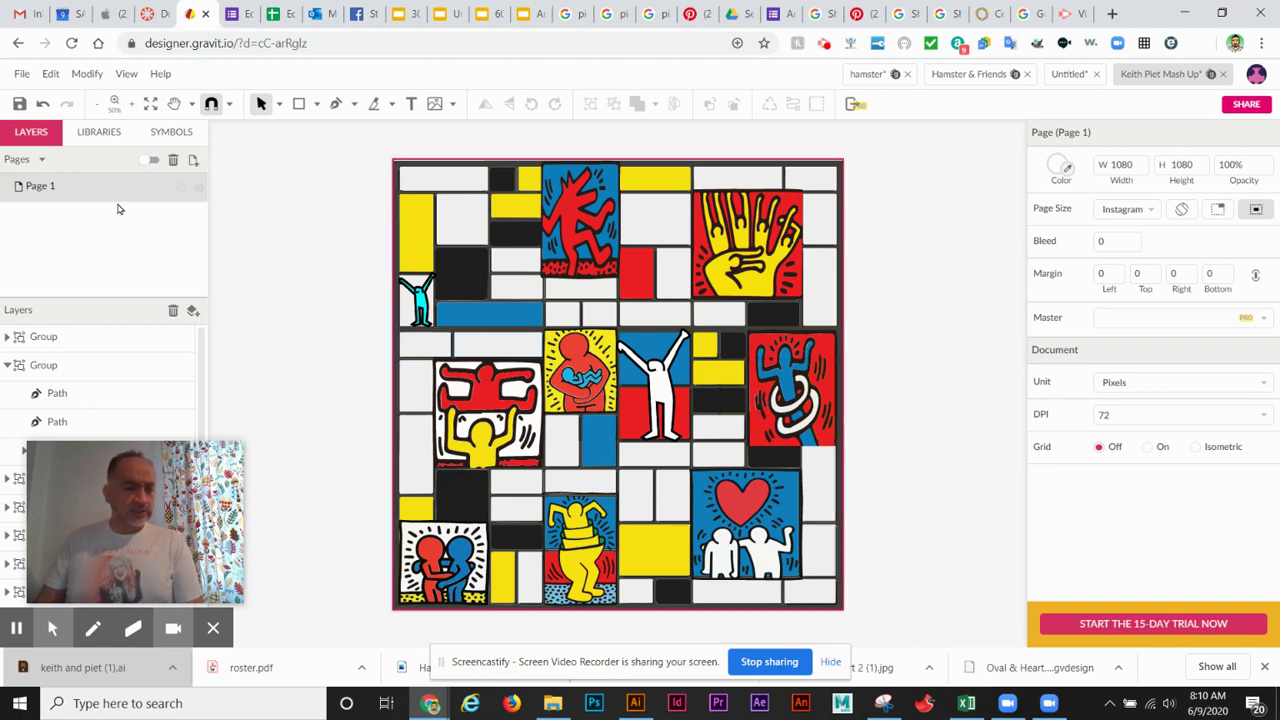
- Save the design, then download it as the 'Keith Piet Mash Up' .gvdesign file to Downloads
{"action": "left_click", "coordinate": [22, 74]}
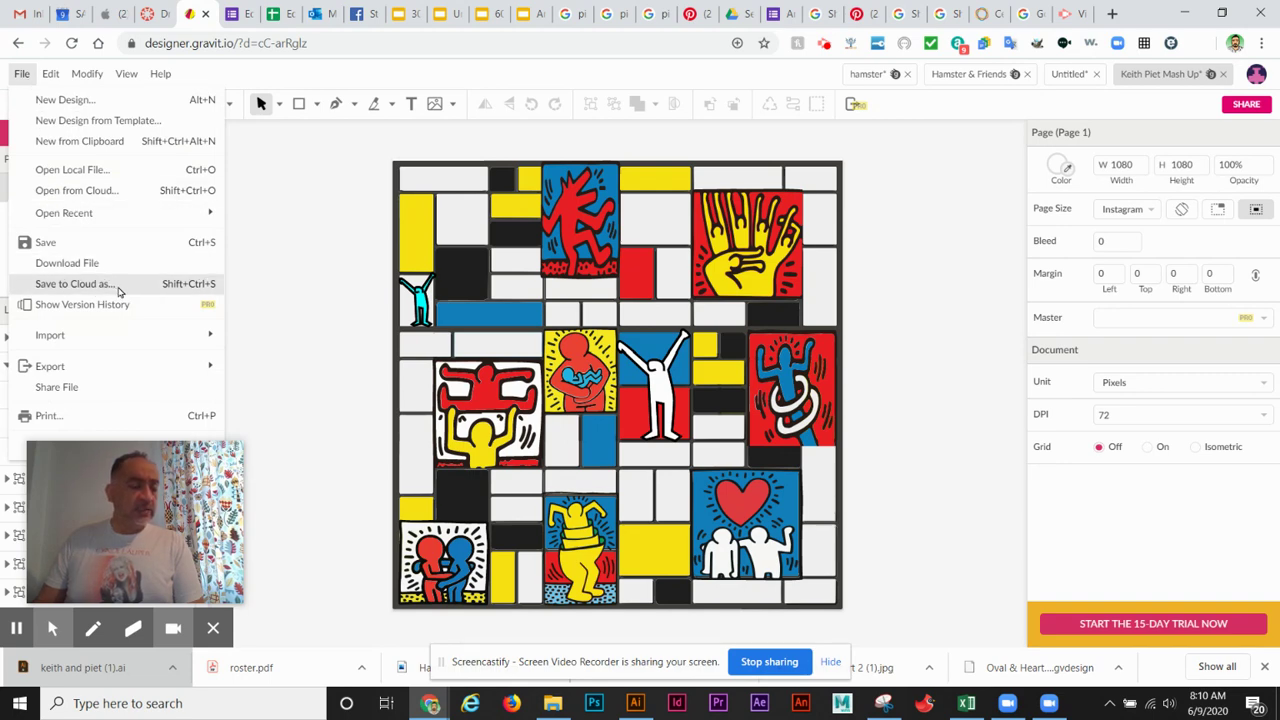
{"action": "left_click", "coordinate": [80, 246]}
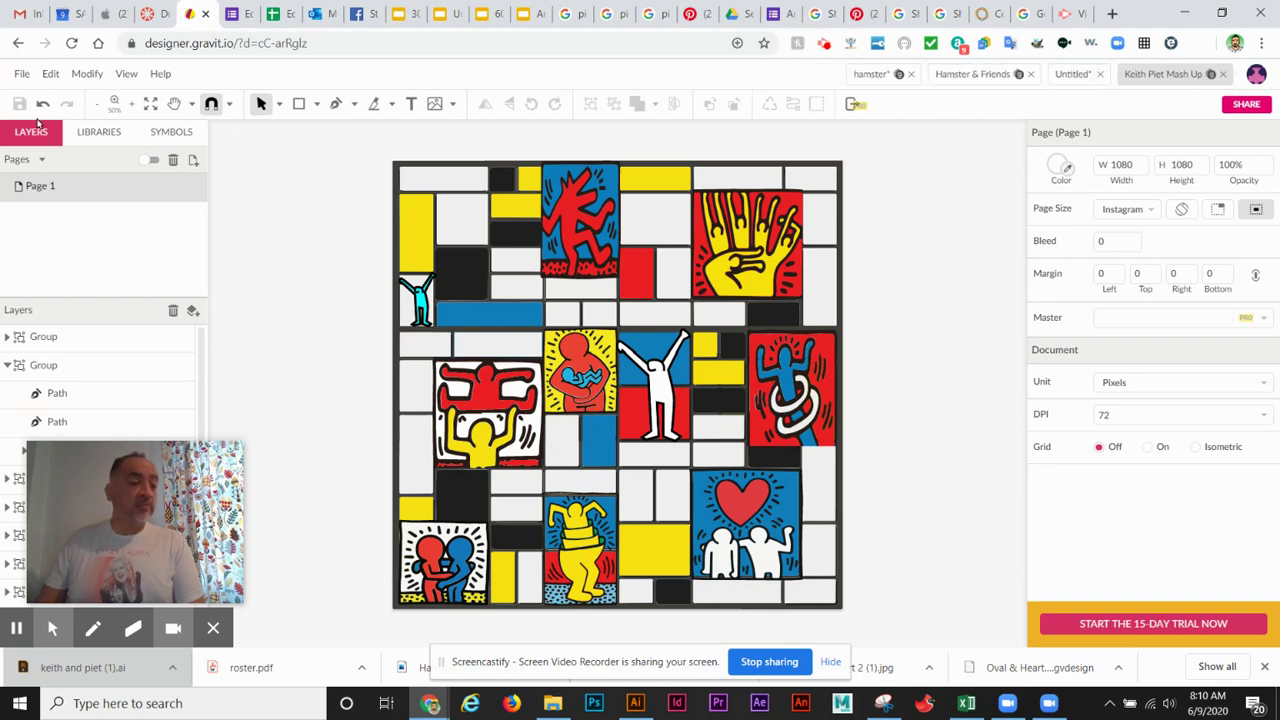
{"action": "left_click", "coordinate": [22, 76]}
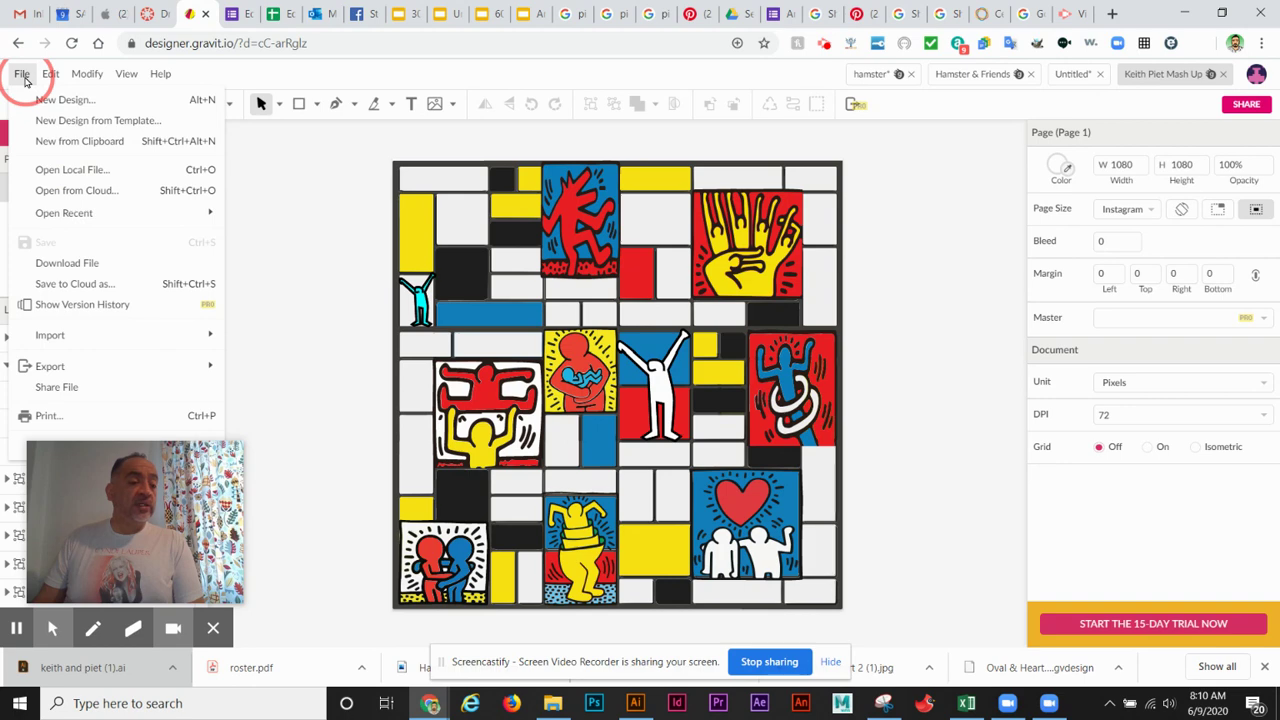
{"action": "left_click", "coordinate": [93, 268]}
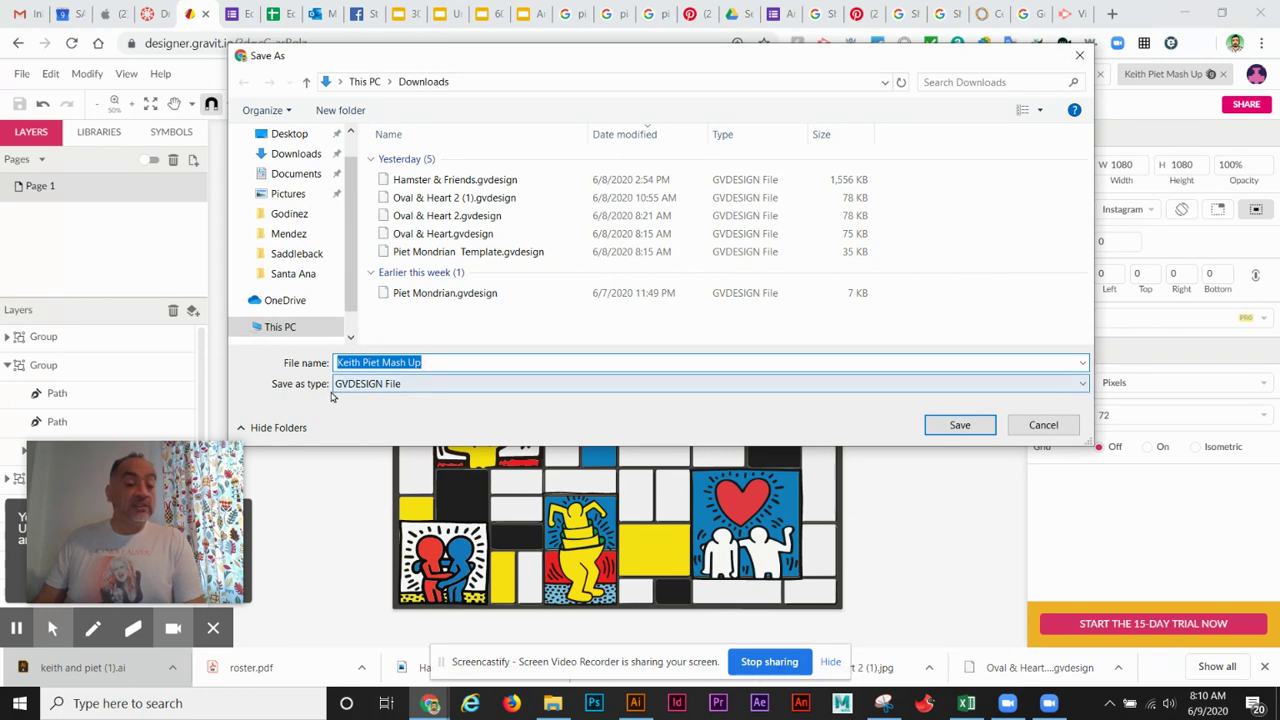
{"action": "left_click", "coordinate": [977, 430]}
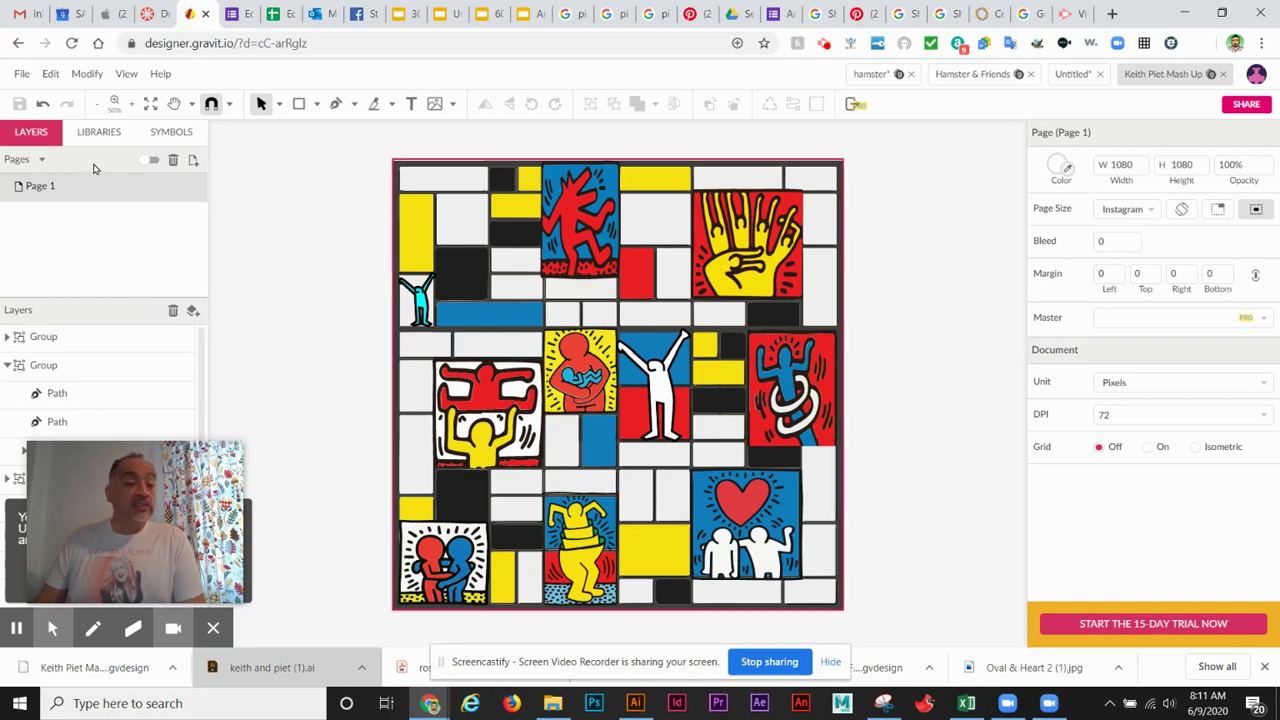
- Export the collage as JPEG 'Keith Piet Mash Up.jpg' into the Downloads folder
{"action": "left_click", "coordinate": [22, 75]}
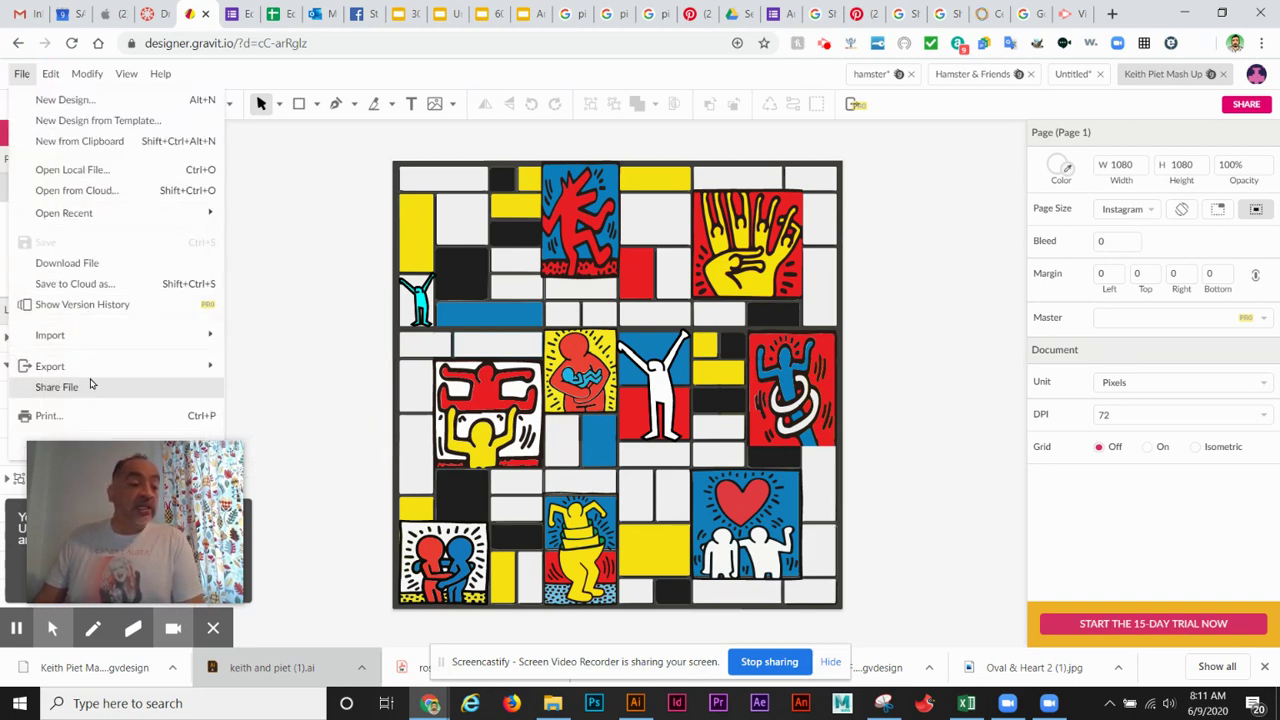
{"action": "mouse_move", "coordinate": [207, 372]}
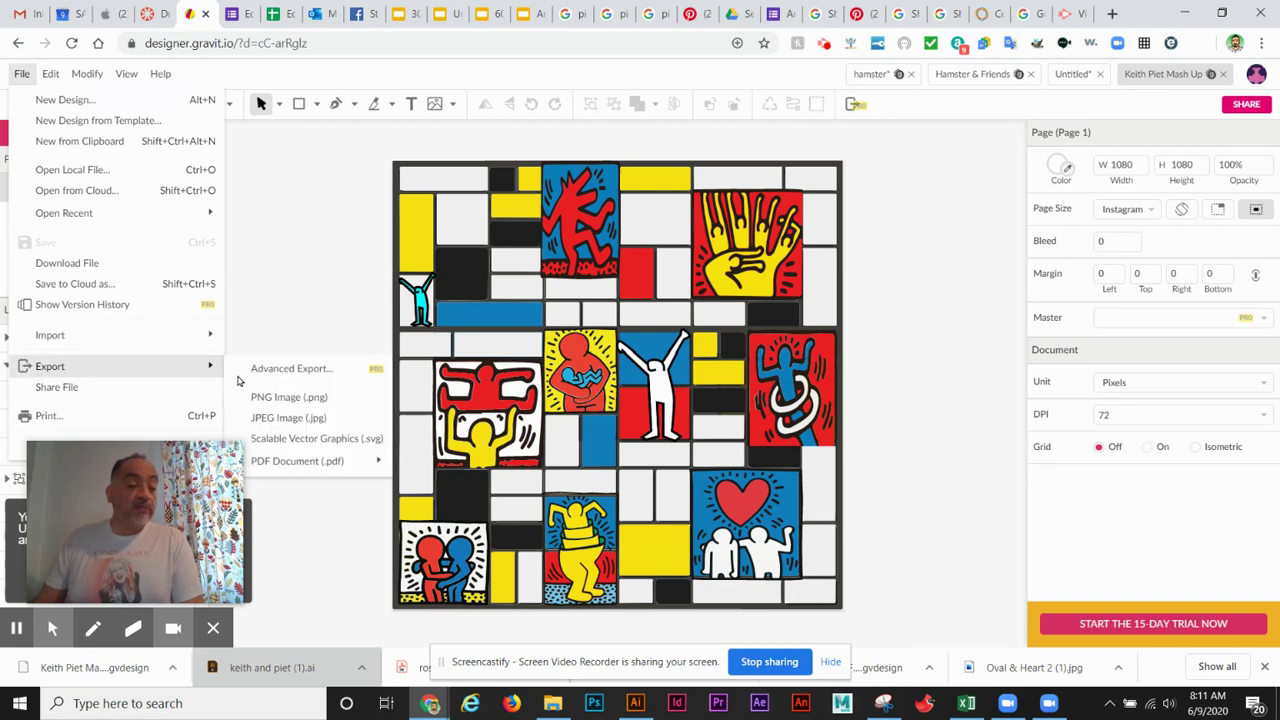
{"action": "left_click", "coordinate": [322, 417]}
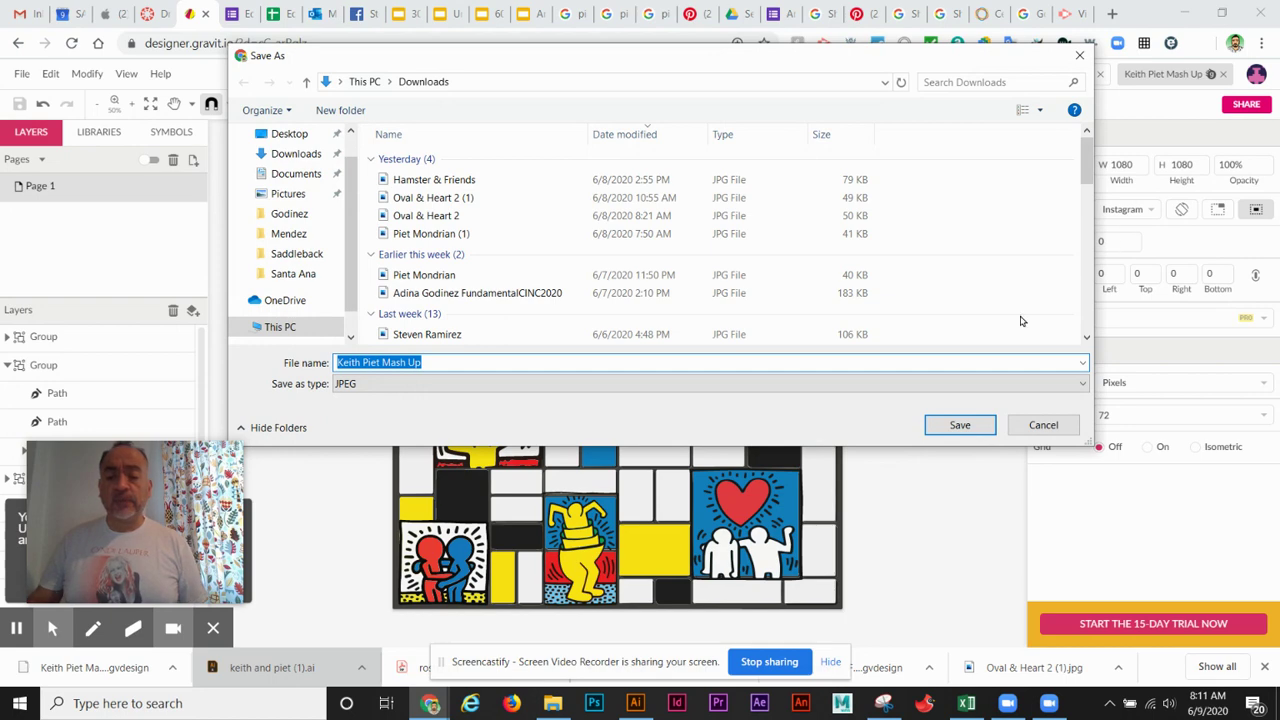
{"action": "left_click", "coordinate": [963, 430]}
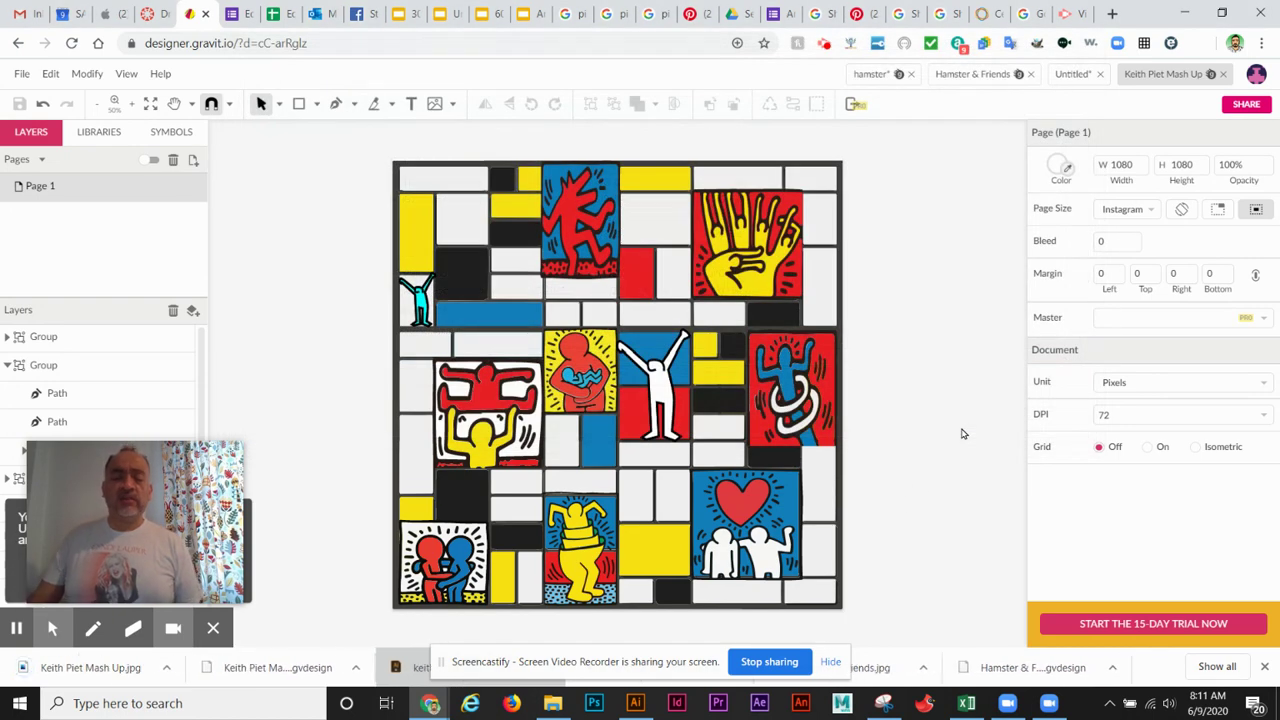